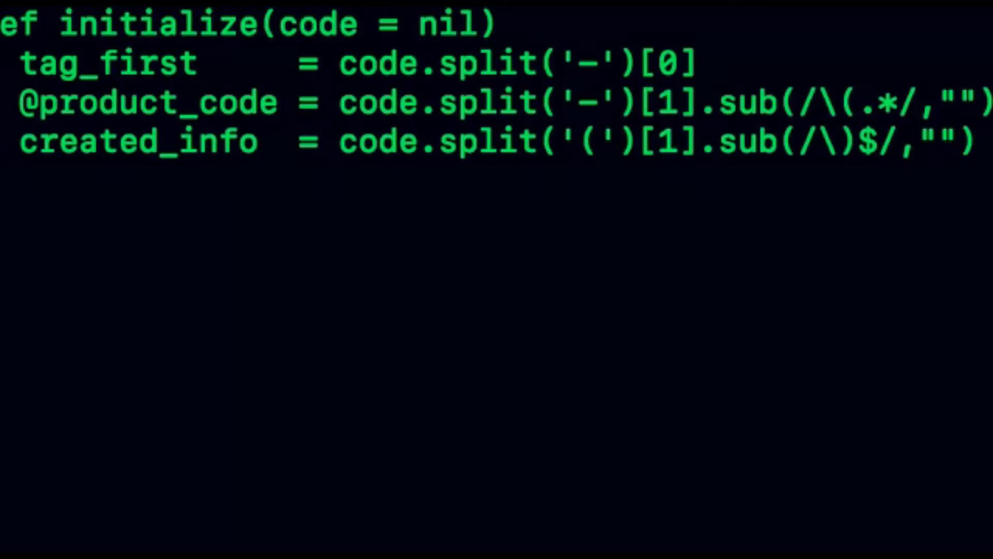
text(se)
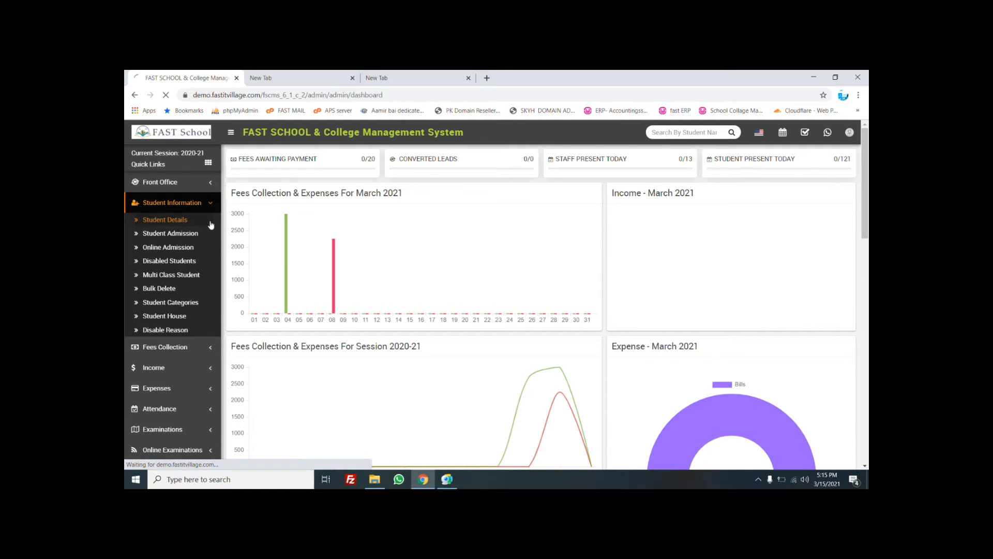
Step: Open Student Details and search for the students of class One, section A
click(210, 225)
click(296, 196)
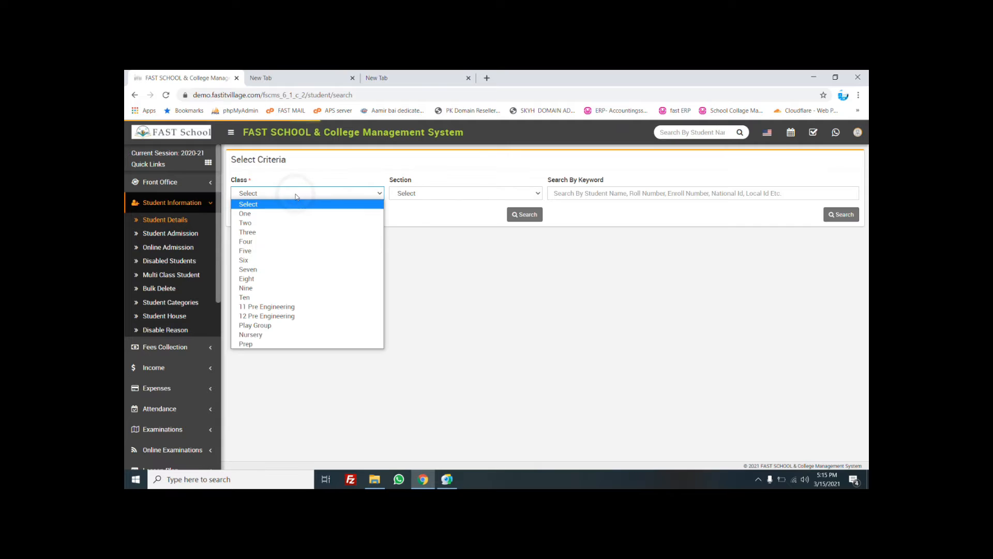
click(295, 209)
click(413, 192)
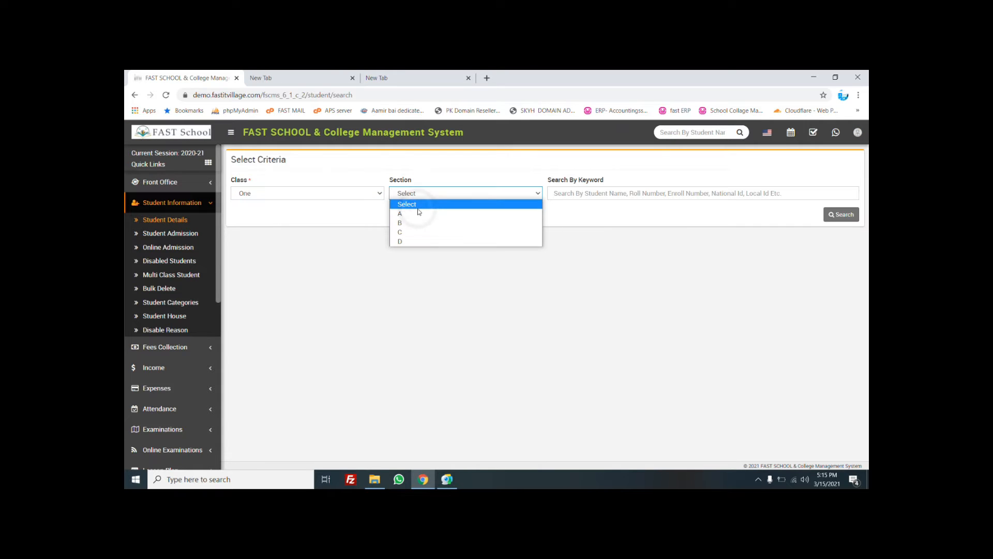
click(419, 216)
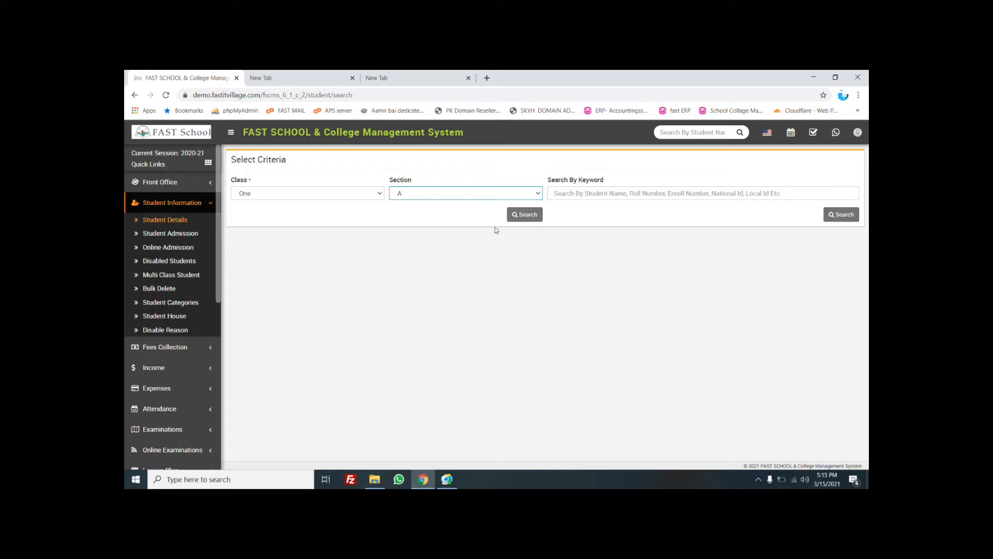
click(623, 193)
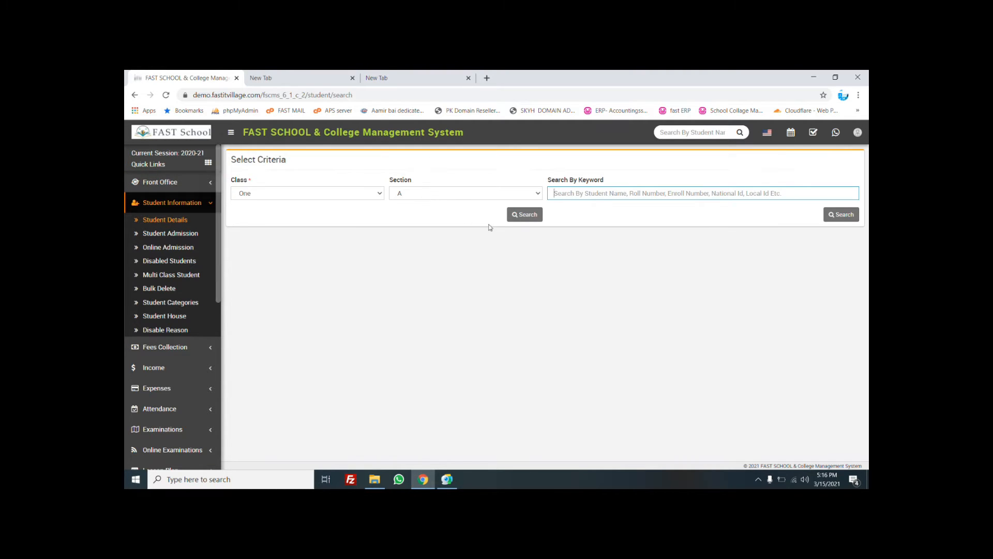
click(515, 218)
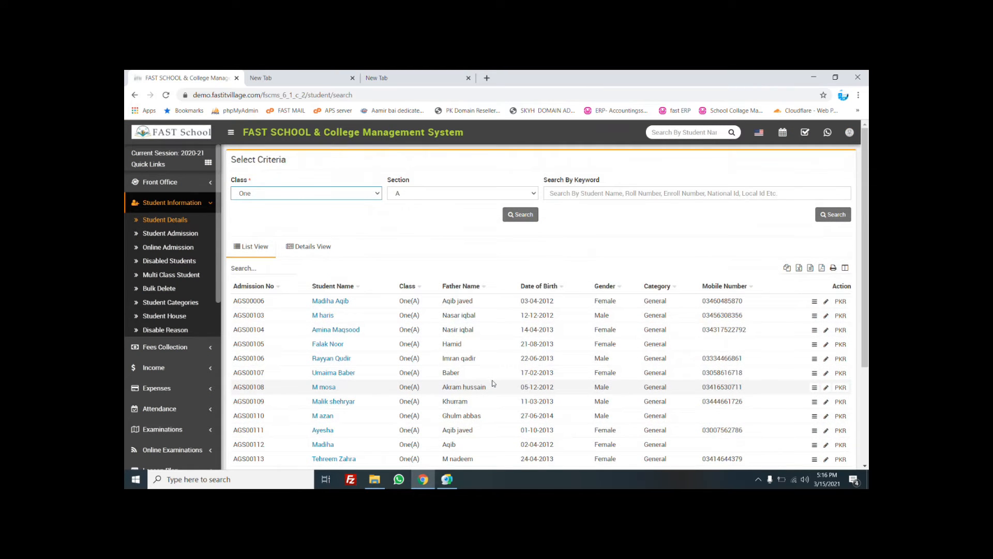
Step: Look through the student list, open the first student's profile and review it down to the Miscellaneous Details
scroll(493, 383, down, 3)
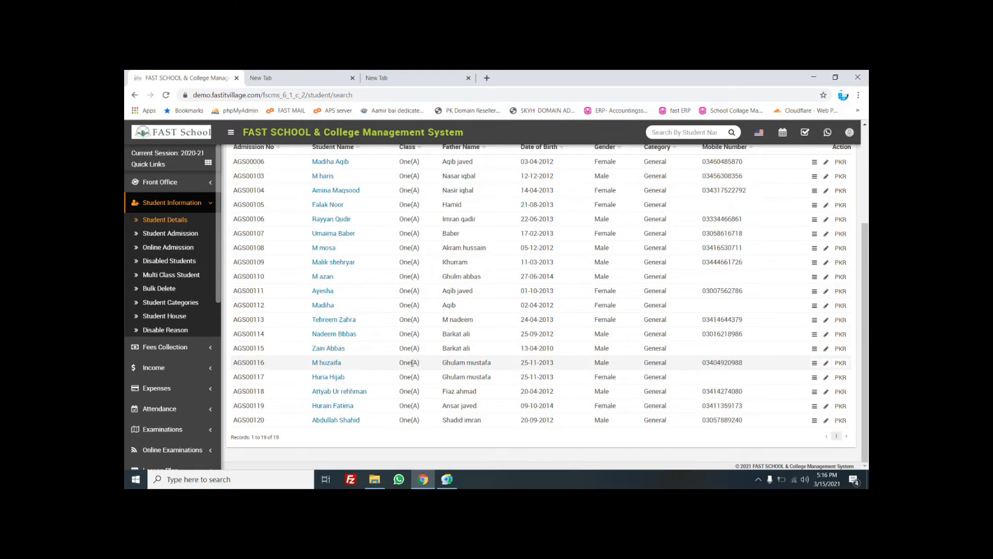
scroll(412, 362, up, 2)
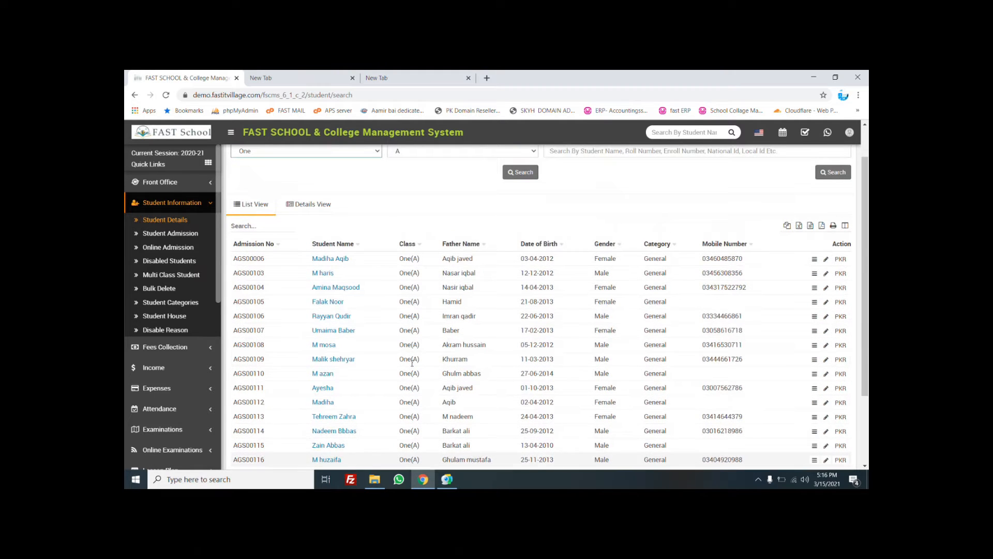
click(341, 259)
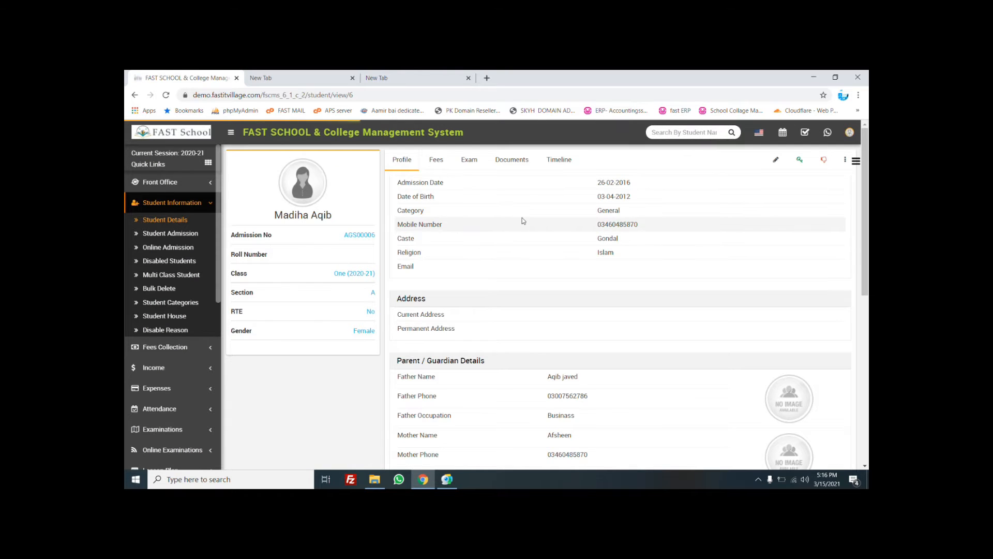
scroll(522, 217, down, 4)
scroll(532, 287, down, 4)
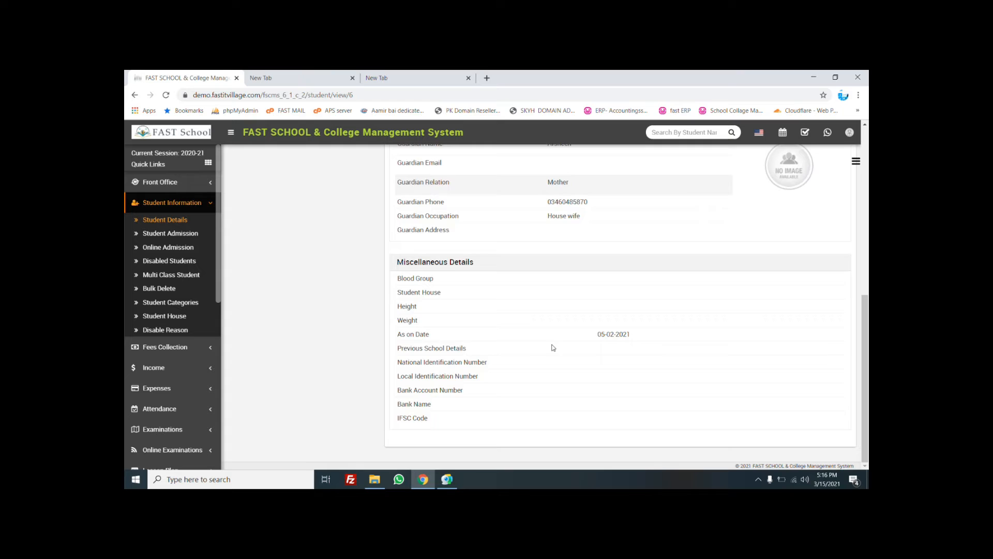
scroll(548, 336, up, 5)
scroll(553, 348, up, 3)
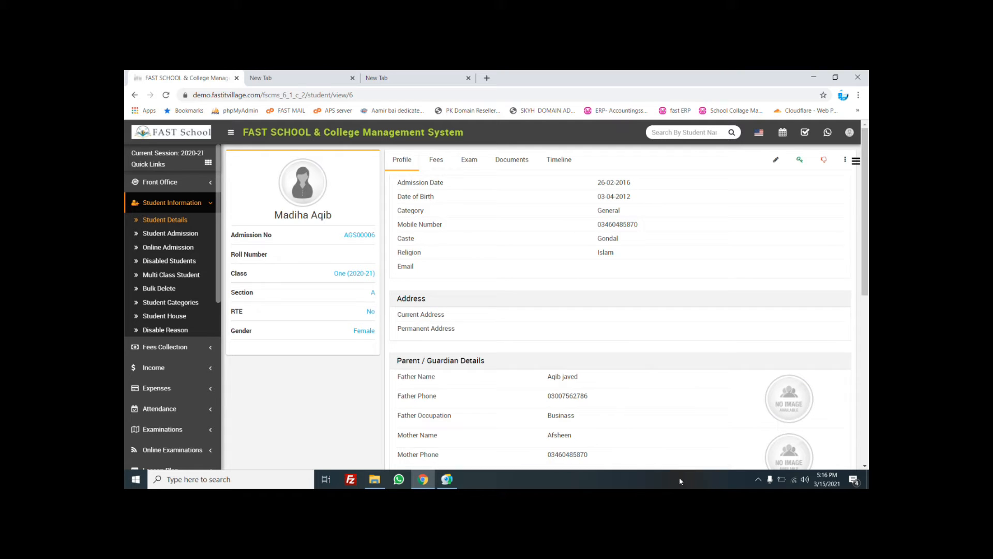
scroll(668, 419, down, 7)
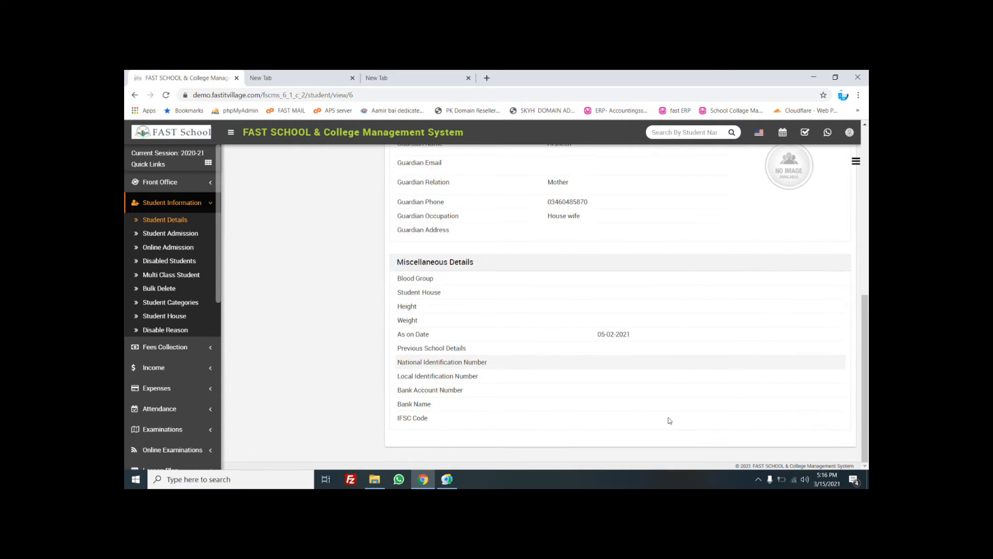
scroll(591, 407, up, 7)
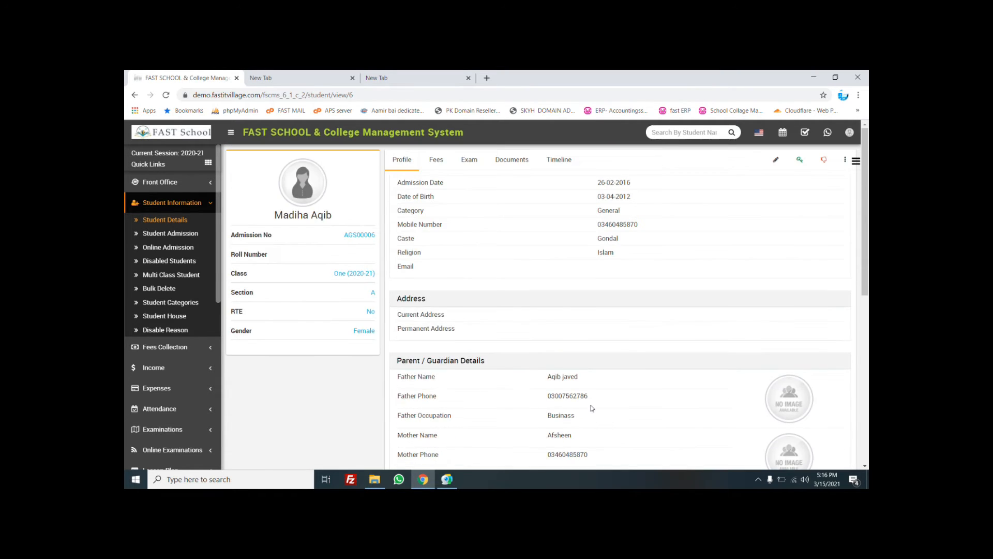
Step: Review the student's fees, exam and documents records
click(437, 159)
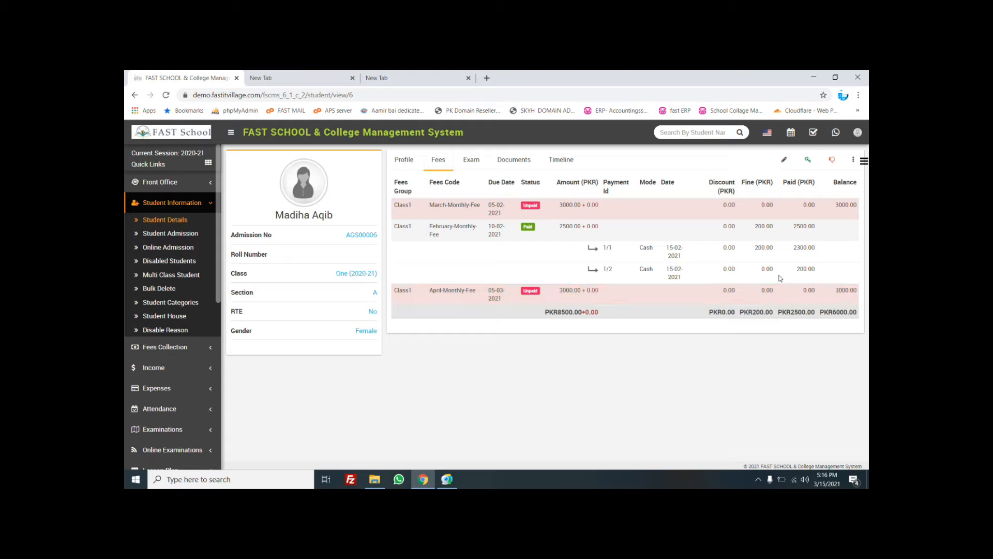
click(477, 161)
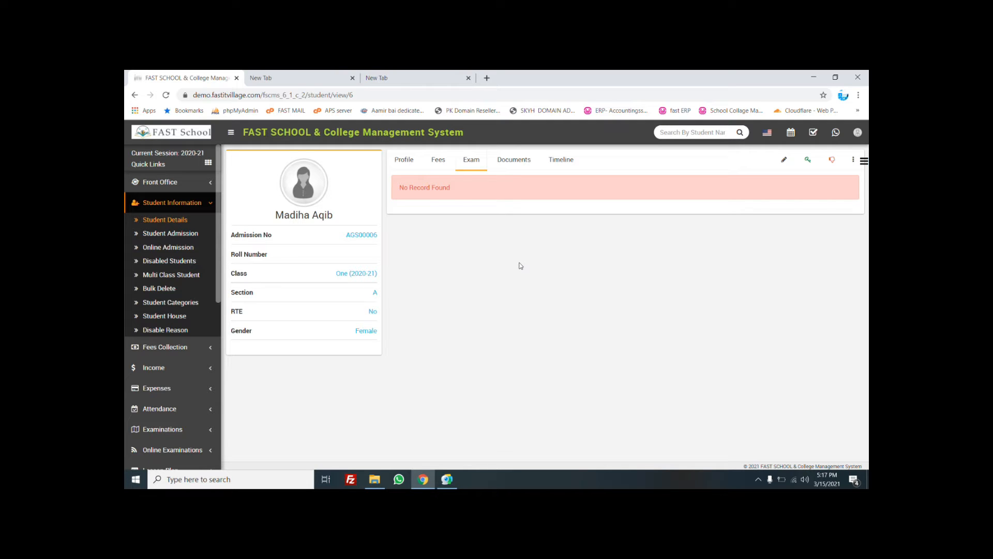
click(513, 159)
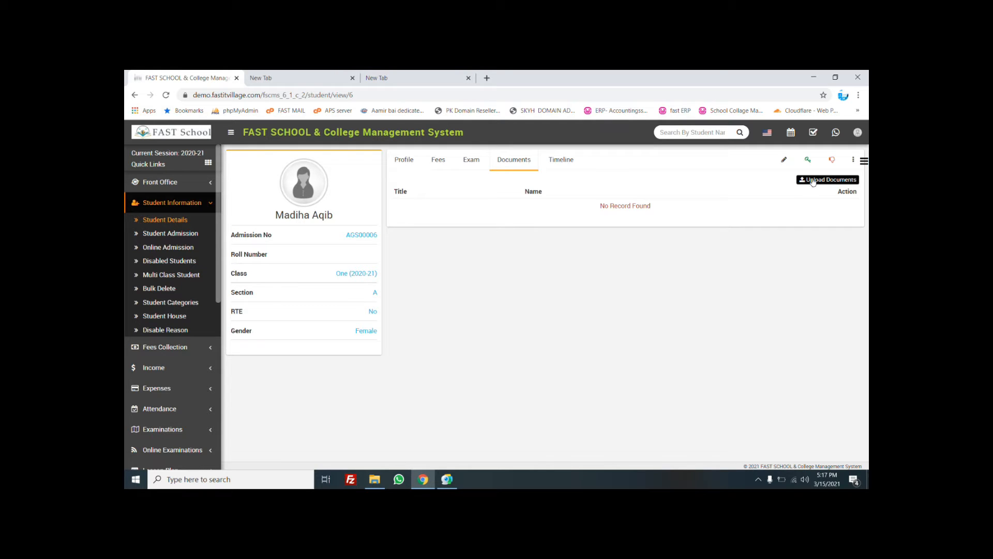
Step: Inspect the Upload Documents form, close it without uploading anything, and view the student's timeline
click(814, 181)
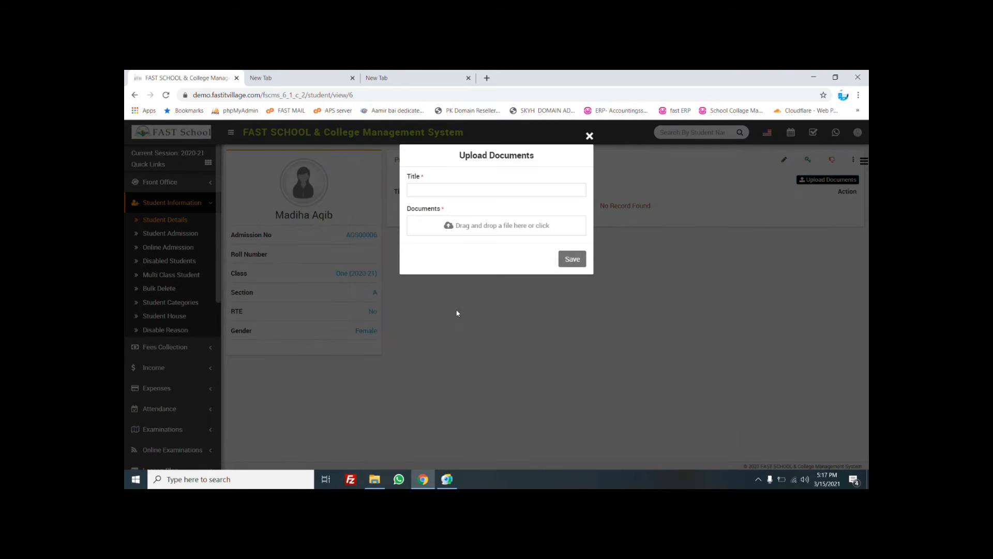
click(476, 187)
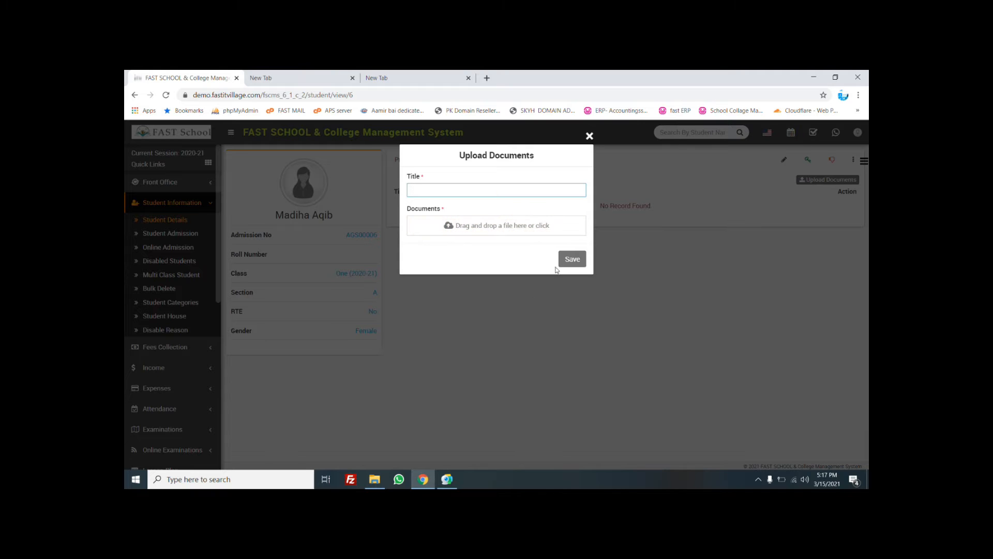
click(590, 136)
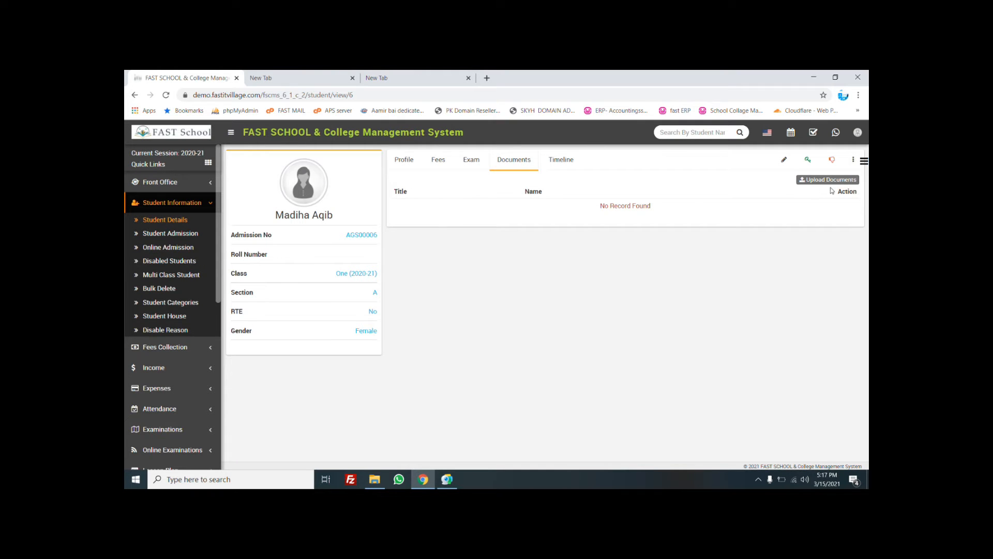
click(559, 164)
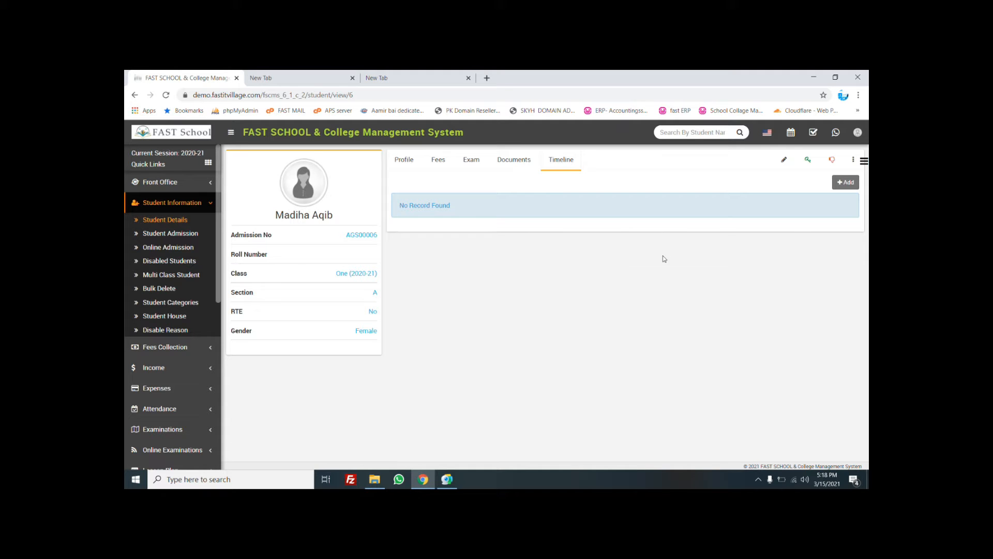
Step: Open the student's record for editing, look over all sections of the form, and return to the profile
click(784, 160)
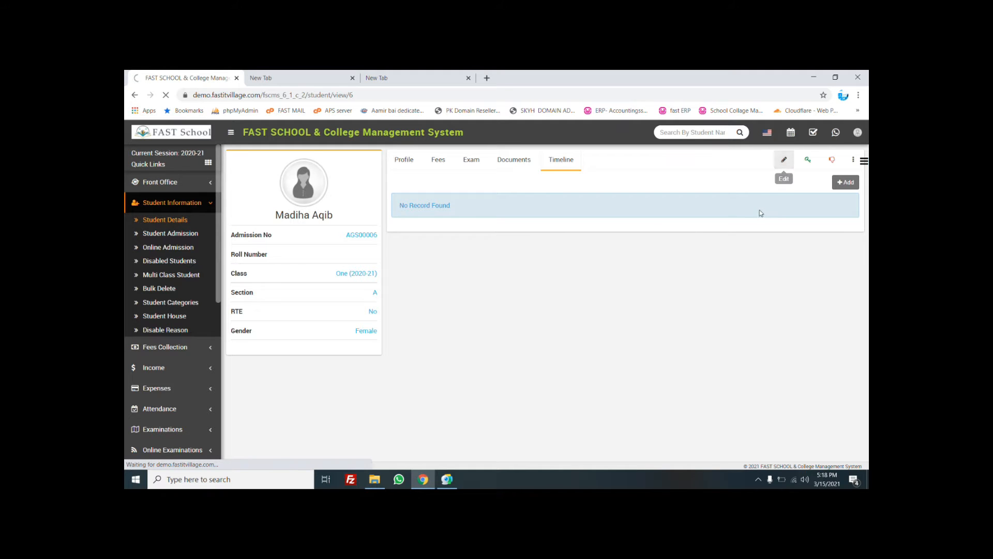
scroll(731, 267, down, 8)
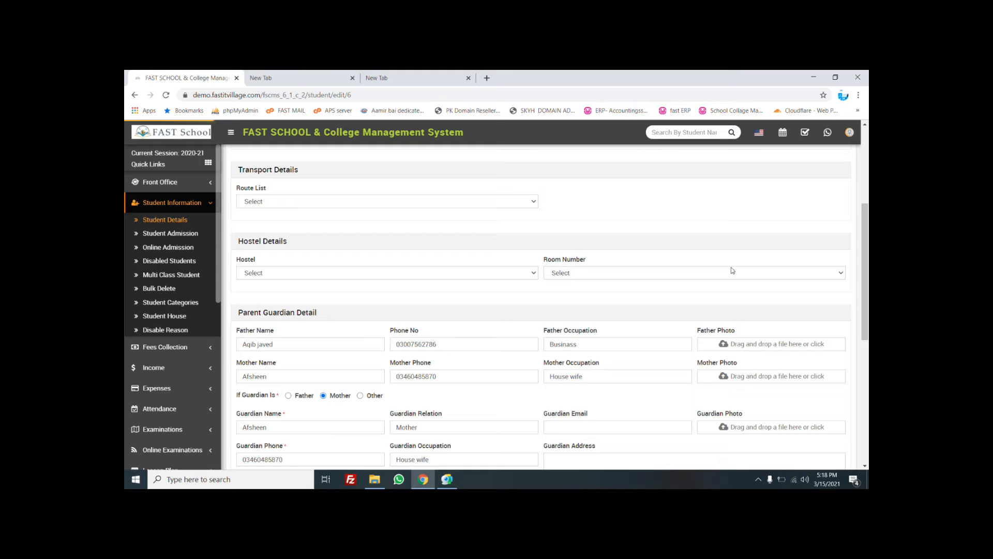
scroll(731, 268, down, 3)
scroll(732, 267, up, 7)
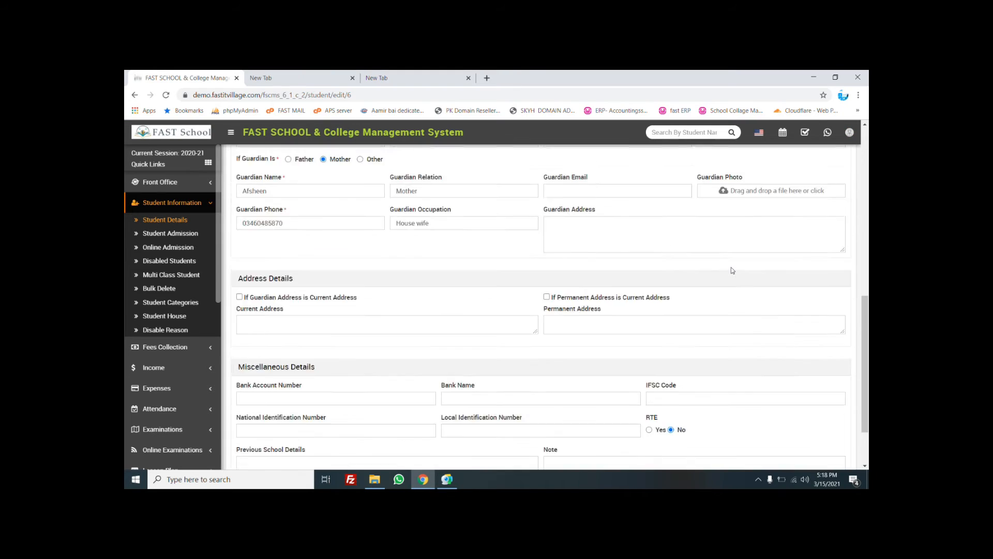
scroll(731, 267, up, 3)
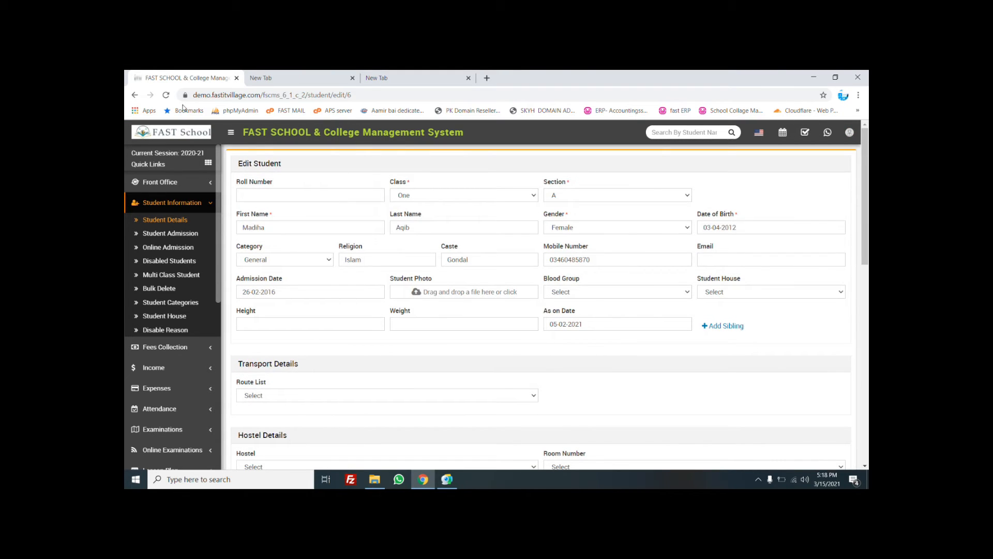
click(134, 96)
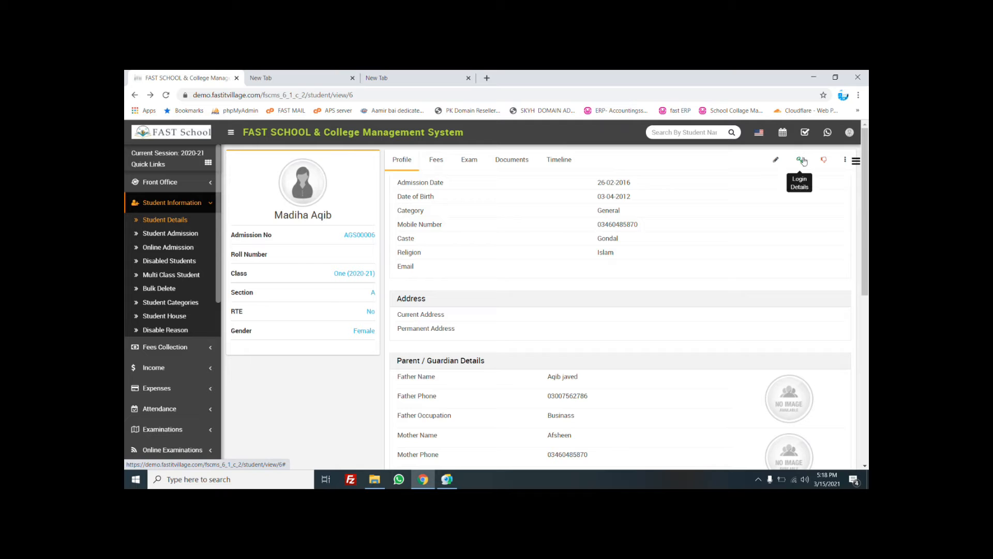
Step: View the parent and student login details, and check the options for sending their passwords
click(804, 161)
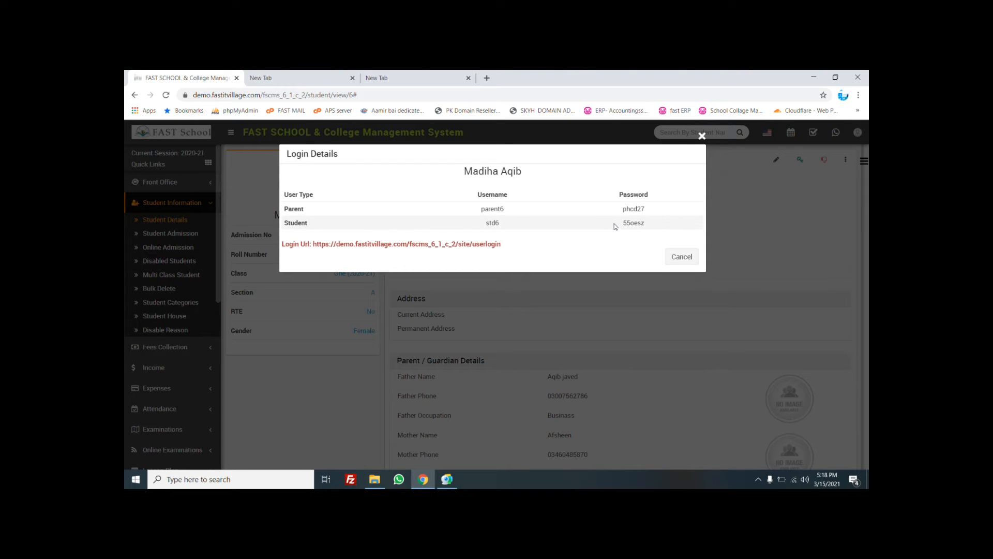
click(682, 257)
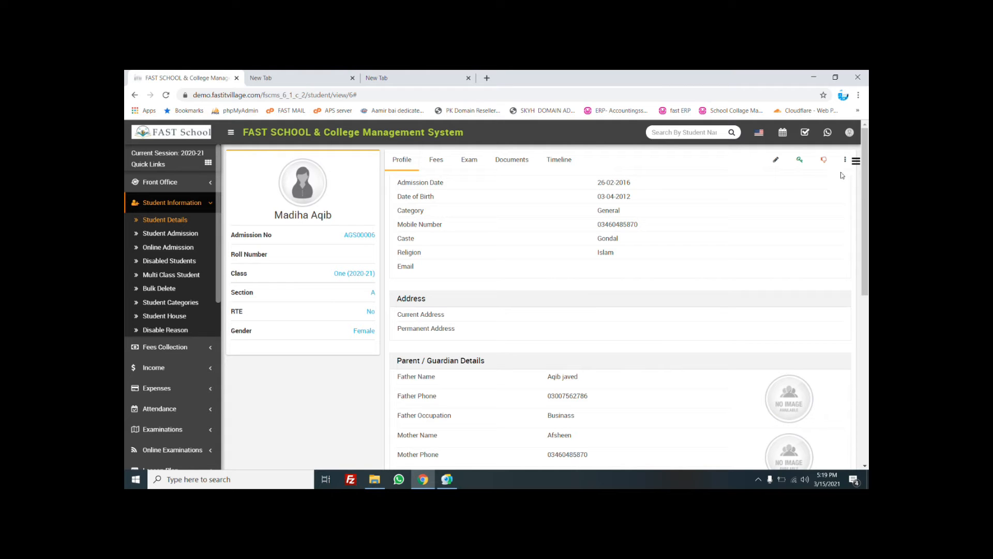
click(845, 161)
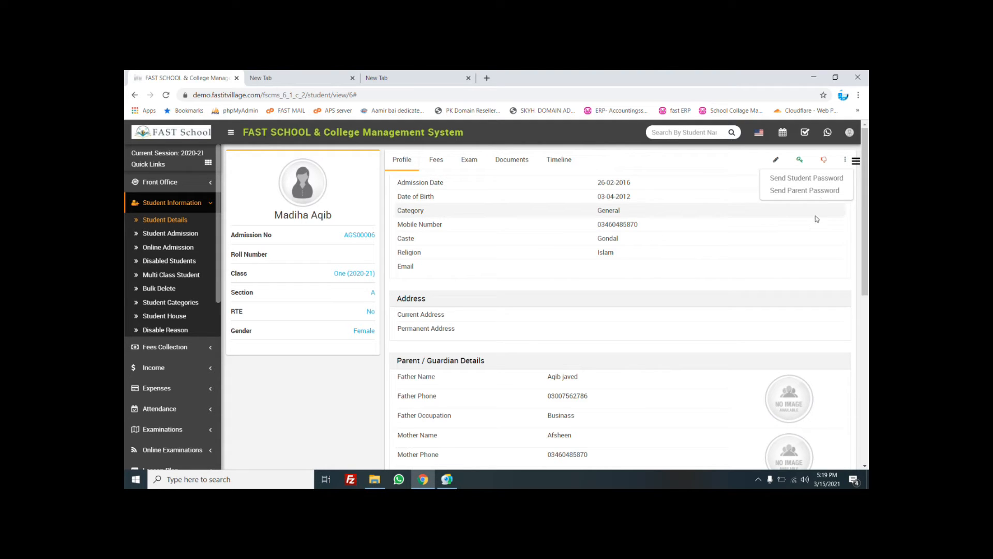
click(722, 171)
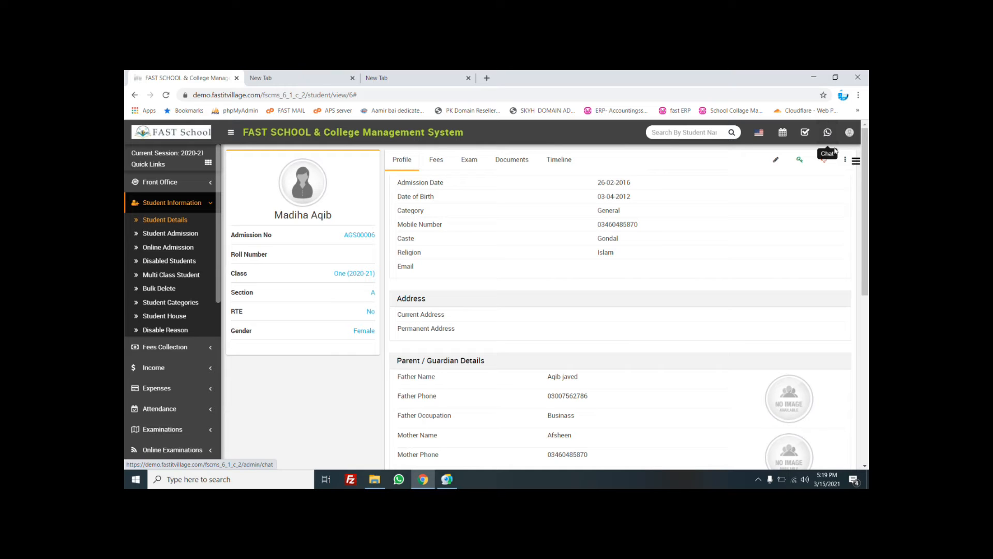
Step: Show the class One student list beside the profile and look through sections A, B, C and D
click(857, 162)
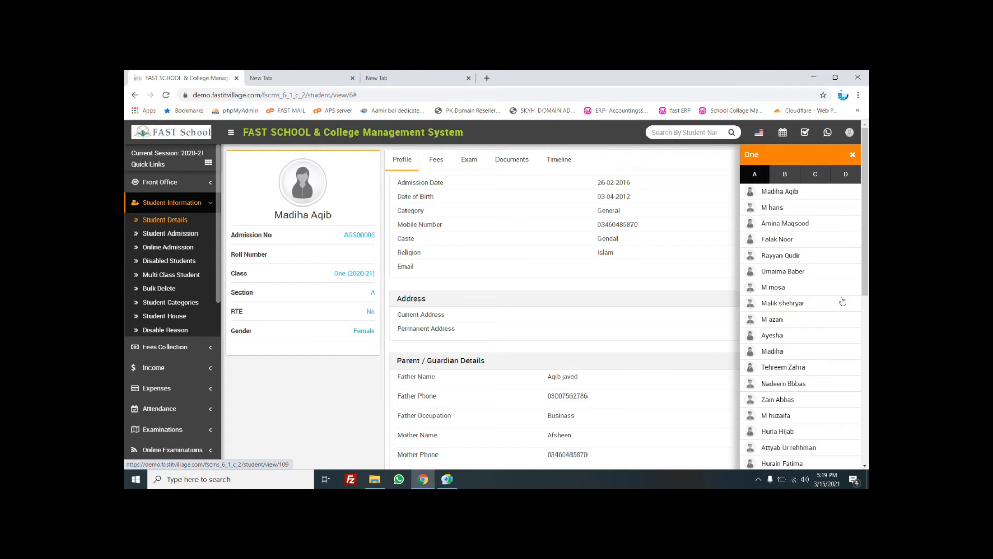
scroll(831, 301, down, 3)
scroll(827, 311, down, 1)
scroll(828, 318, up, 4)
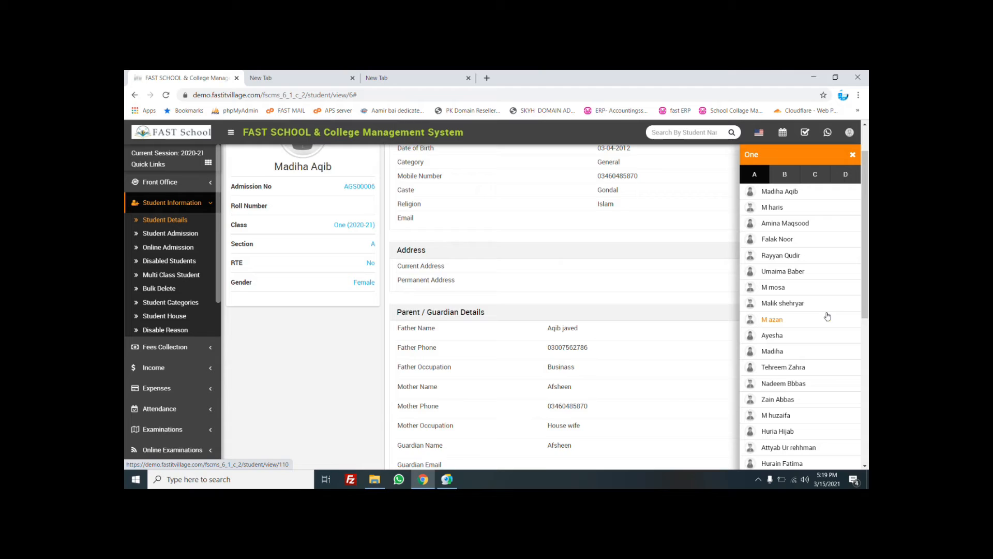
scroll(828, 321, down, 1)
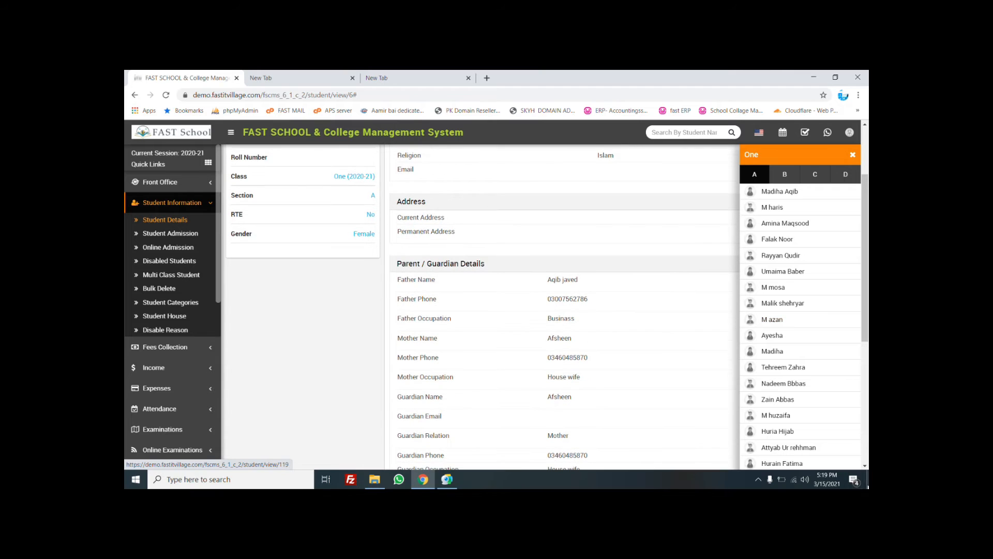
click(785, 173)
click(816, 174)
click(846, 176)
click(780, 176)
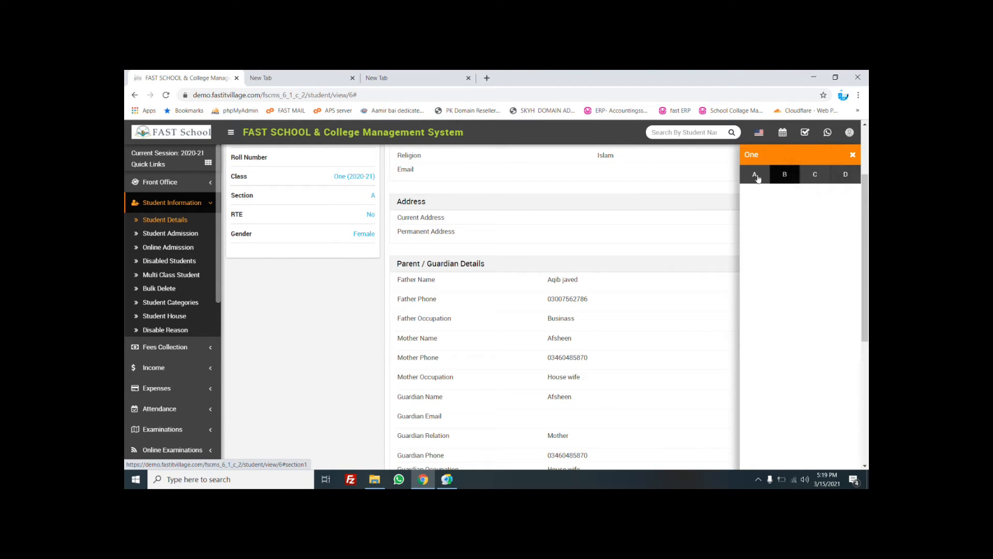
Step: Return to section A of the class list and open the second student's profile
click(755, 176)
scroll(779, 290, down, 3)
scroll(779, 290, up, 3)
scroll(781, 295, down, 1)
scroll(781, 295, down, 4)
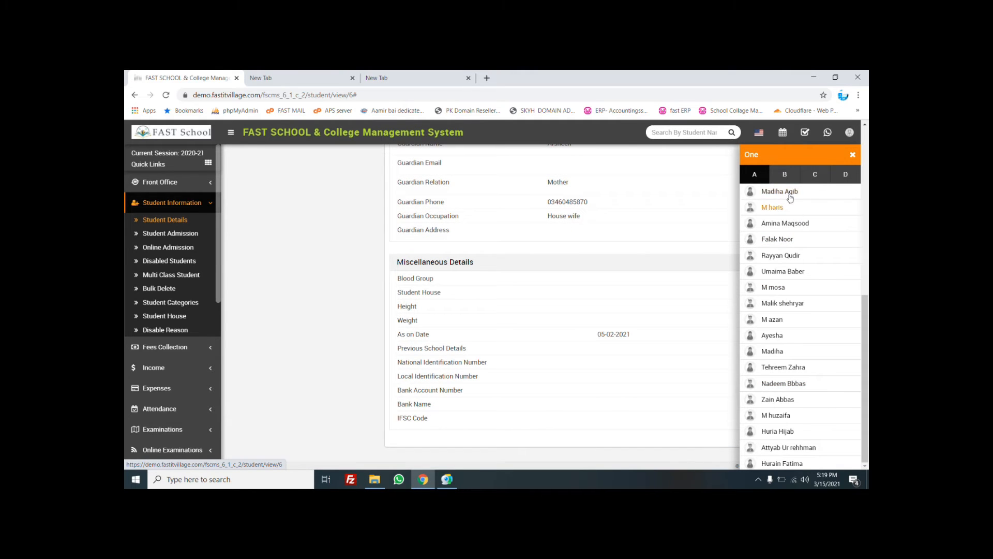
click(773, 208)
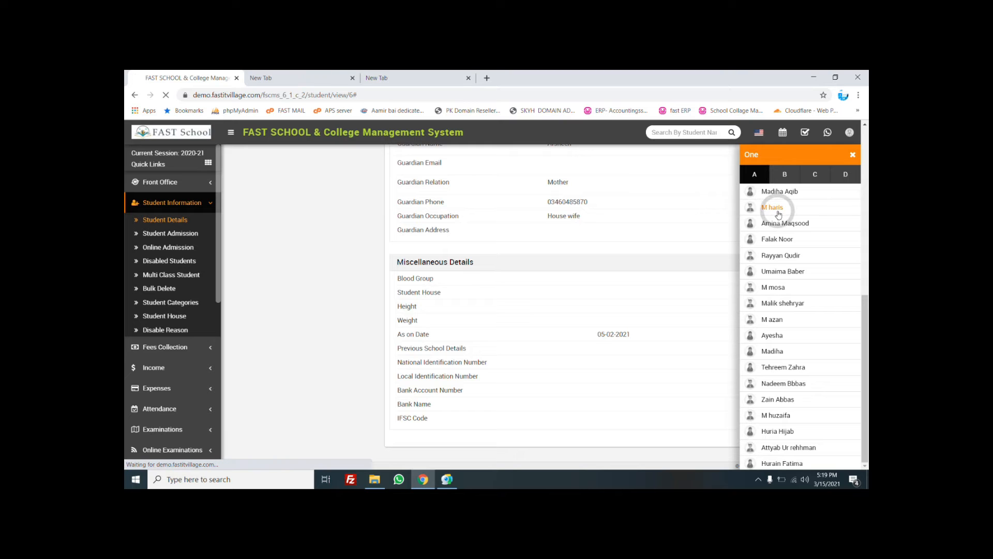
Step: Look through the second student's profile, including the address and parent or guardian details
scroll(604, 279, down, 3)
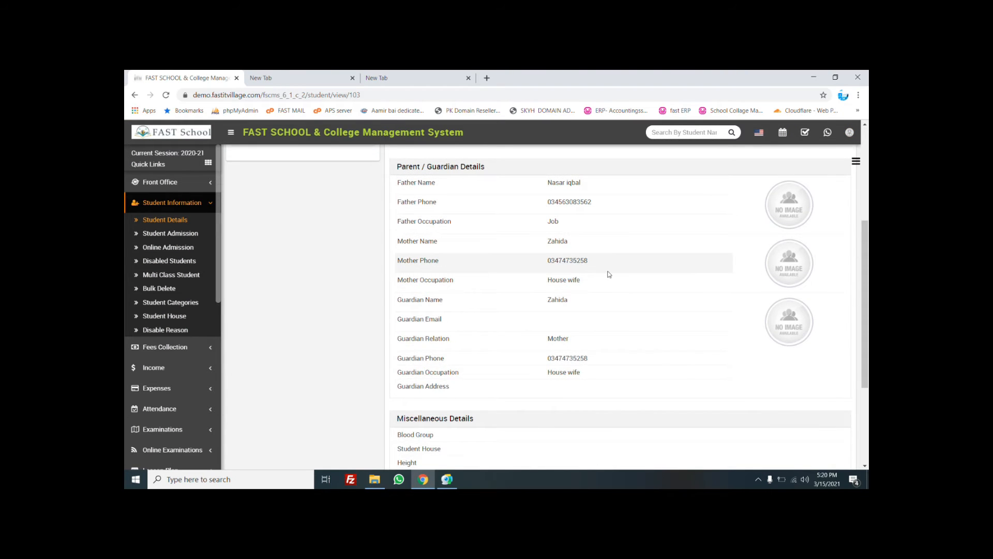
scroll(609, 275, up, 3)
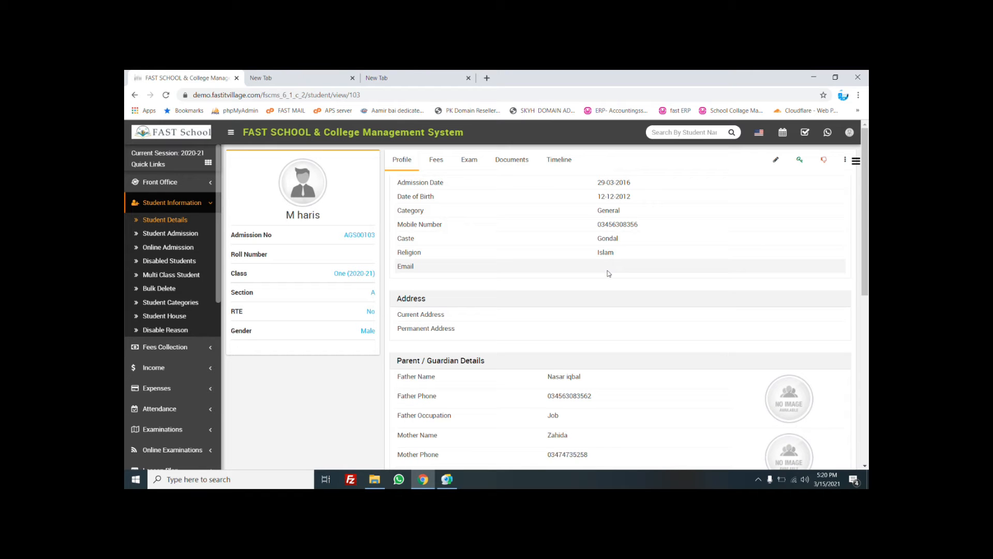
Step: Open the student admission form, set the class to One and view the section options available for it
click(161, 234)
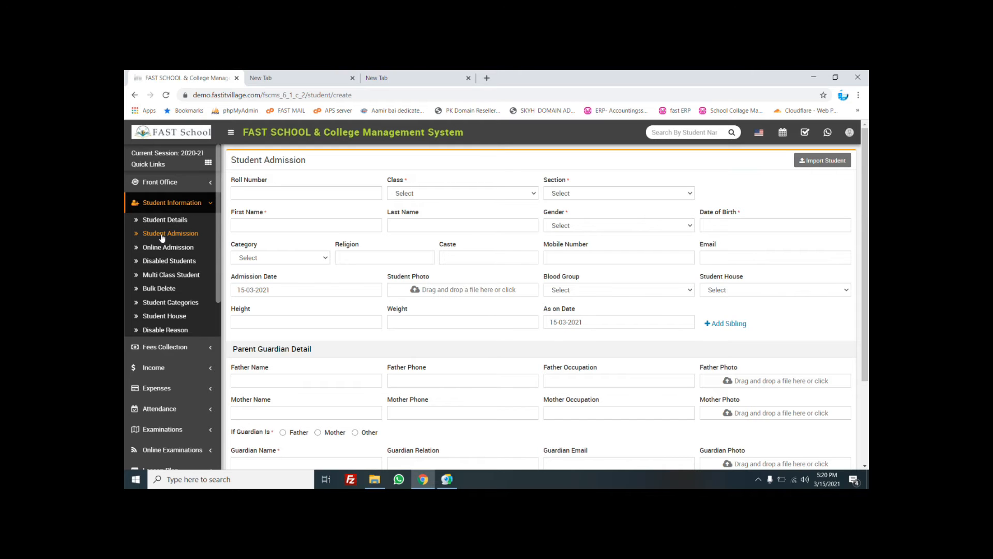
click(431, 198)
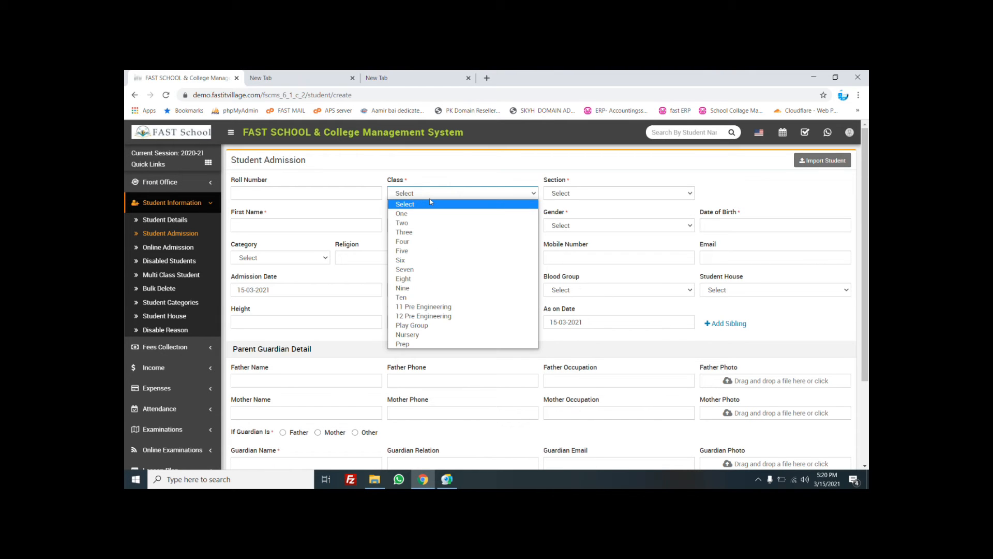
click(430, 204)
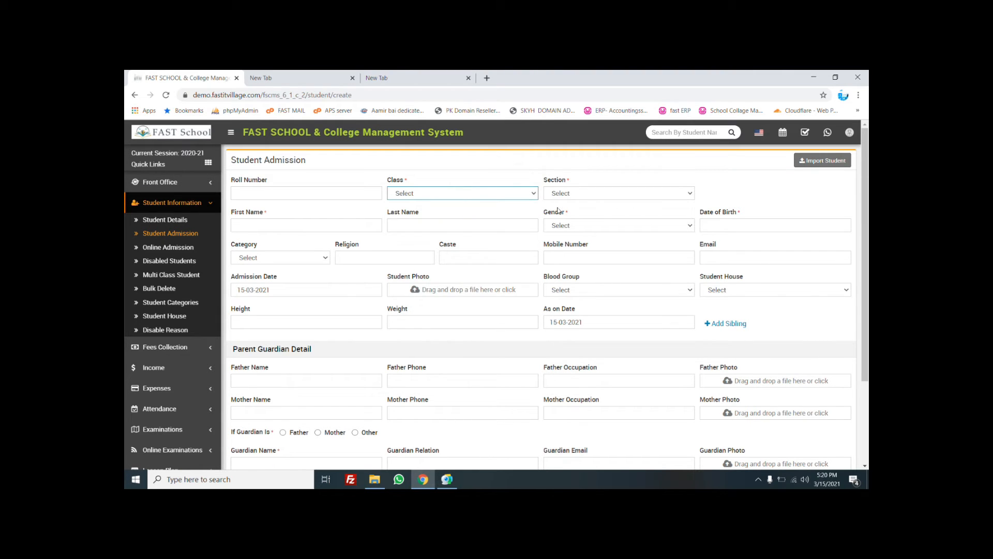
click(587, 195)
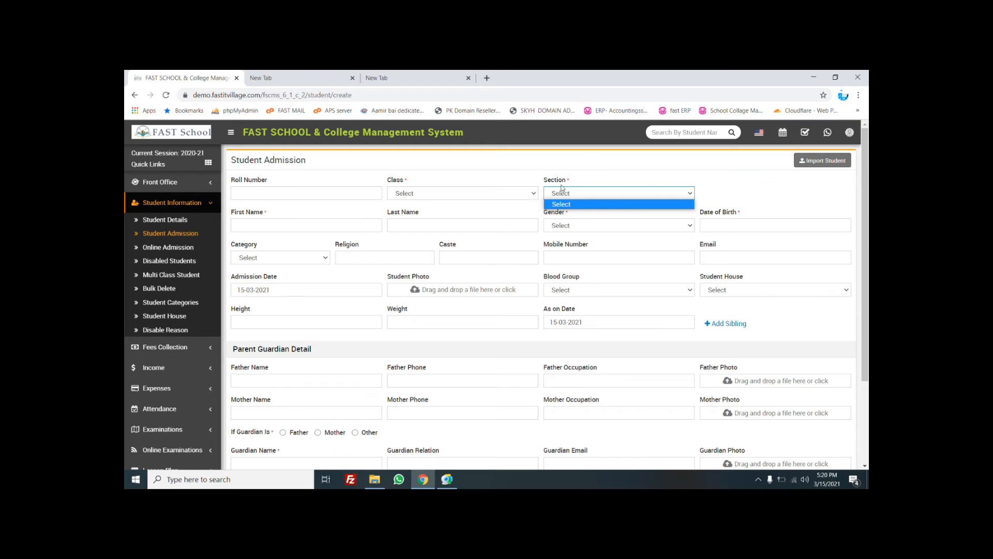
click(526, 194)
click(526, 193)
click(493, 213)
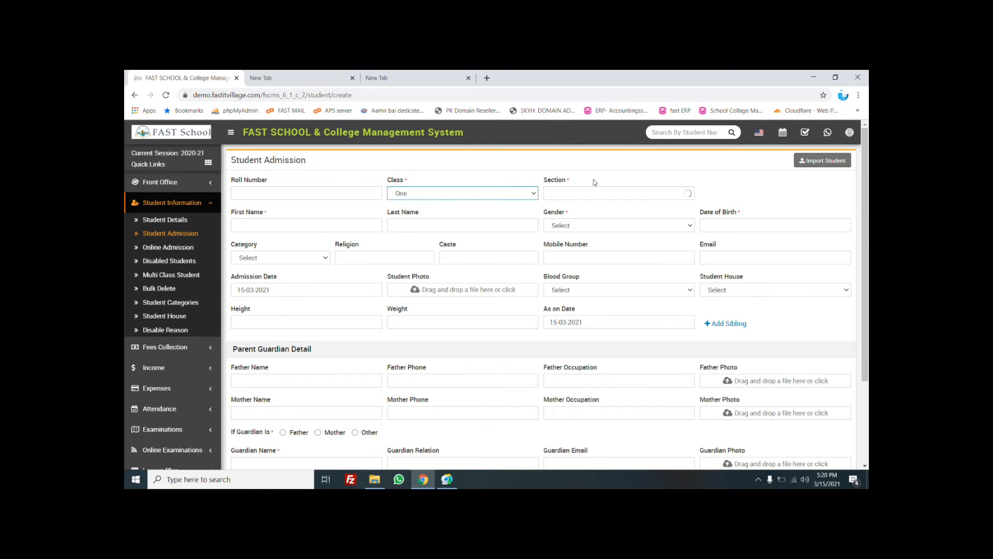
click(592, 193)
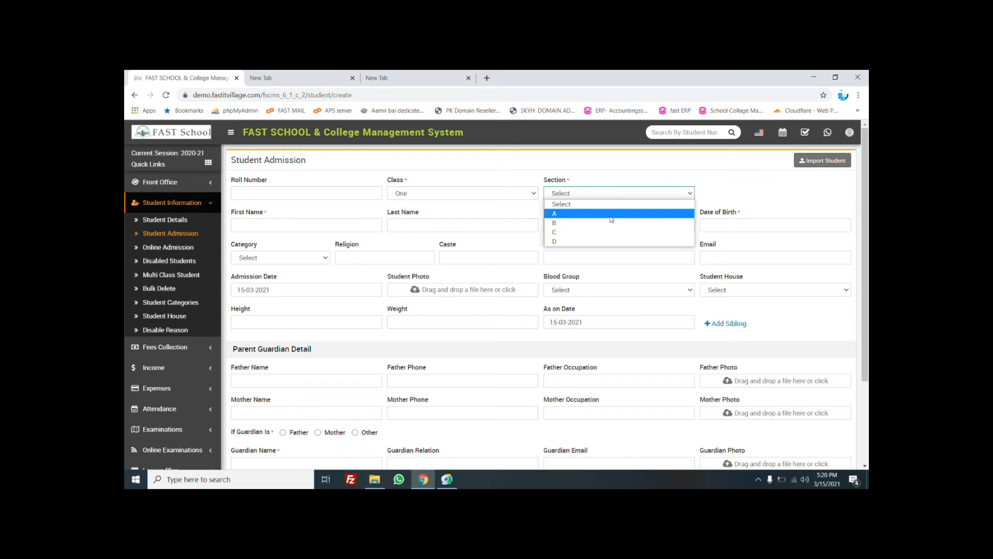
click(769, 202)
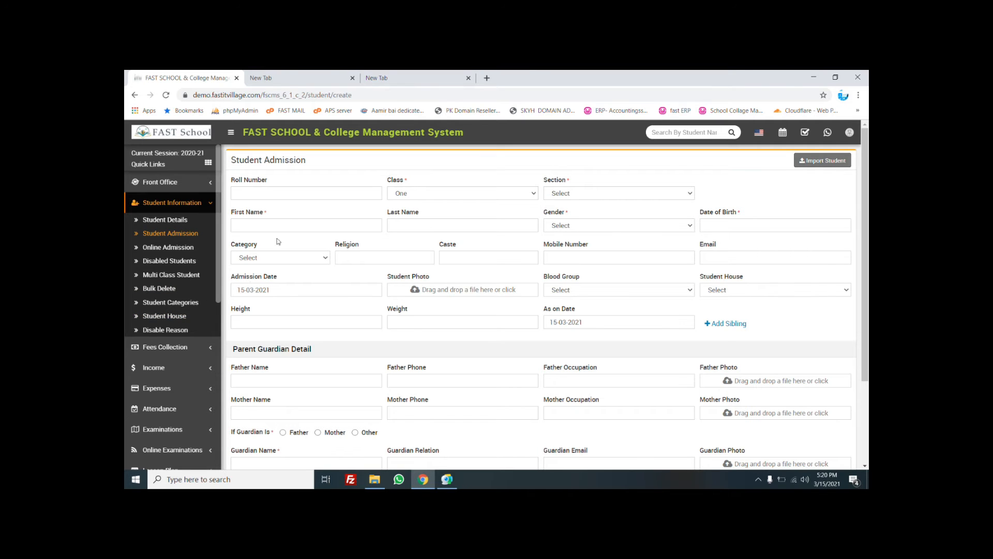
Step: Check the sibling options of the admission form and close them without adding a sibling
click(284, 224)
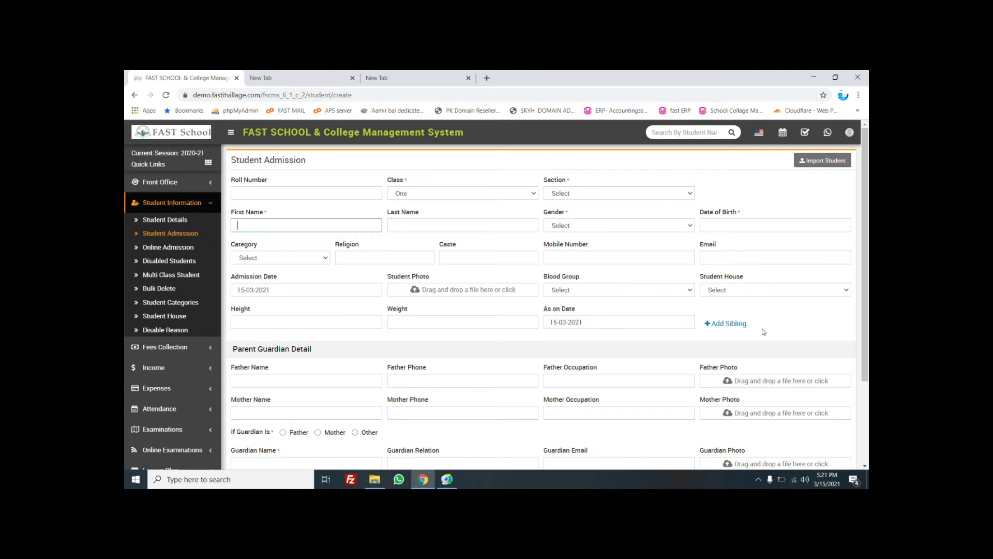
click(723, 328)
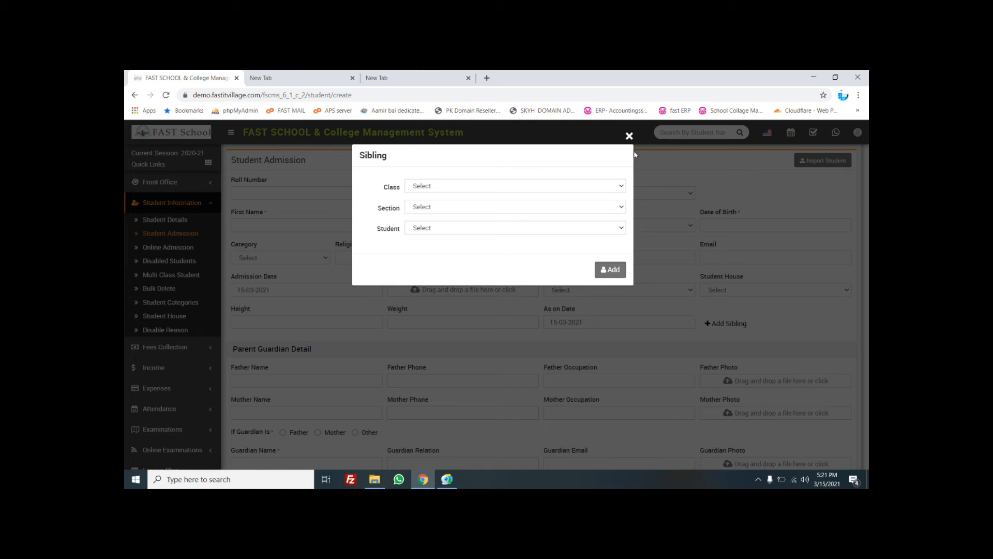
click(629, 137)
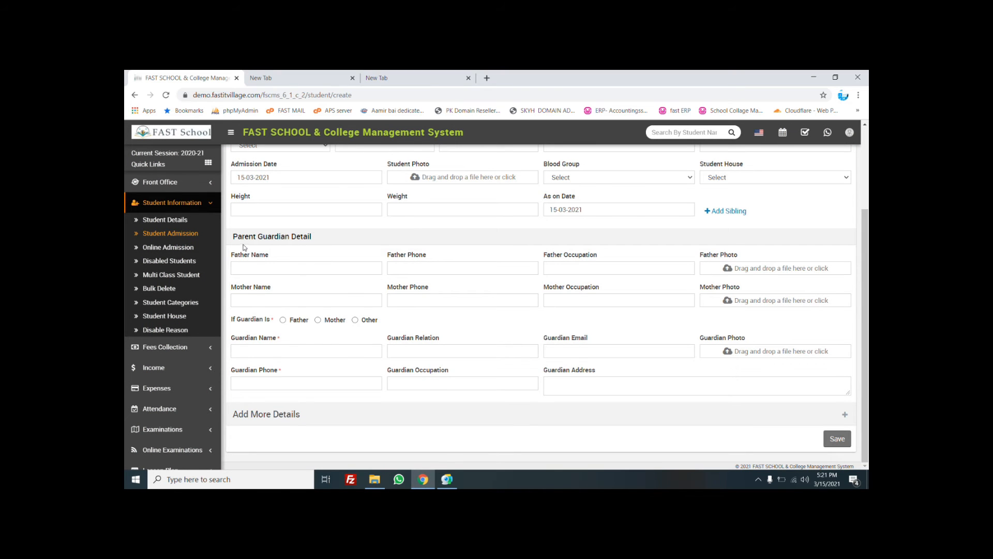
Step: Go through the parent name fields and set the guardian to Mother in the admission form
click(327, 266)
click(336, 300)
click(356, 320)
click(317, 321)
Step: Expand the additional admission details and look over the address, transport, hostel, miscellaneous and document upload sections
click(845, 416)
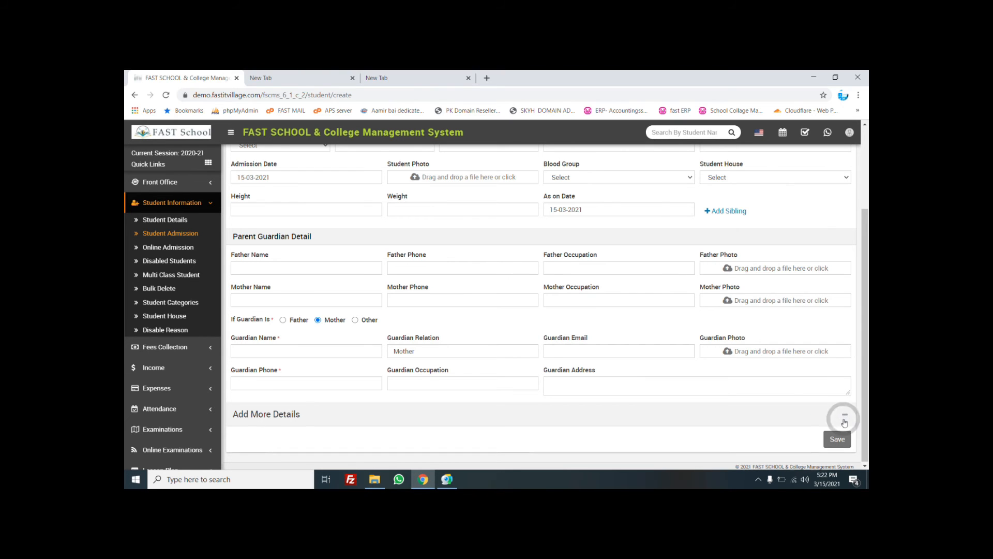
scroll(772, 362, down, 3)
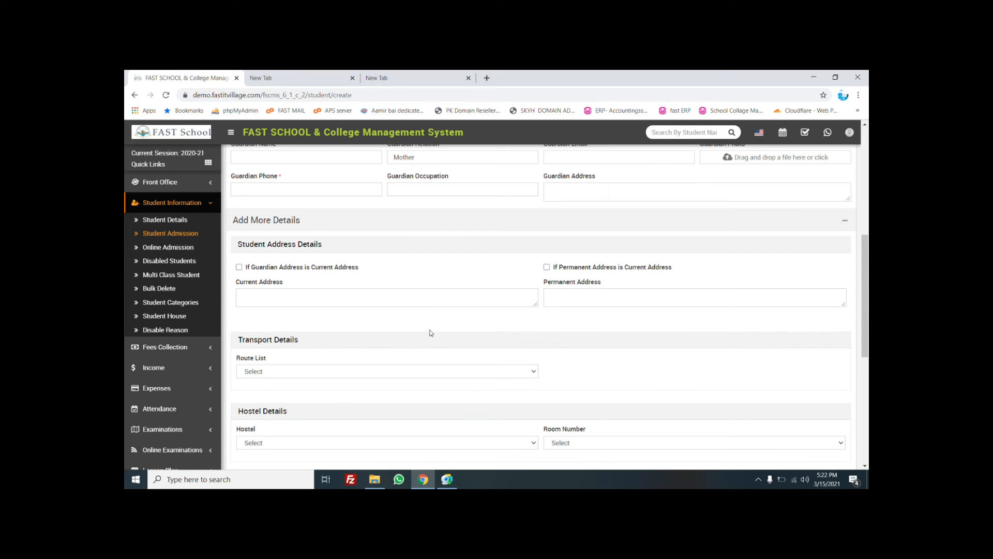
scroll(394, 349, down, 2)
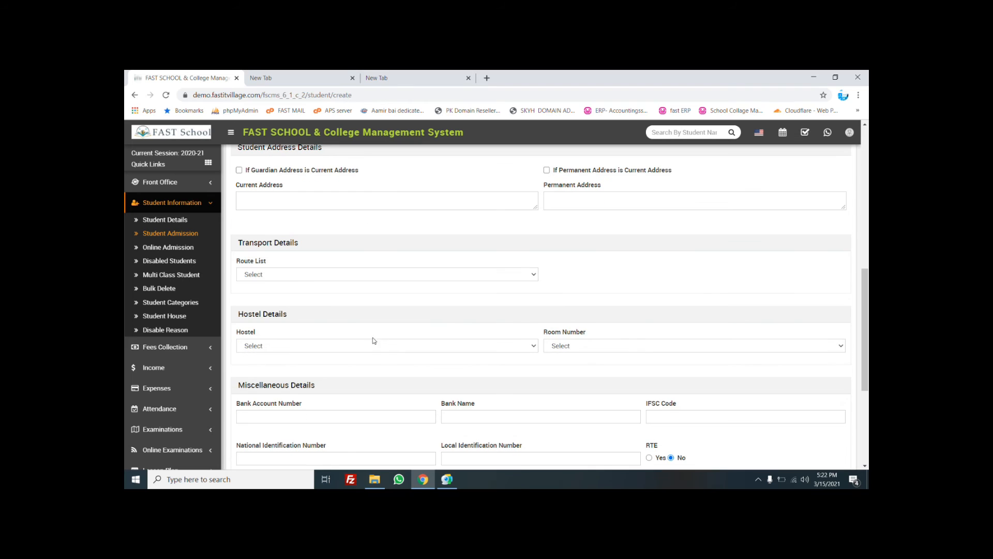
click(303, 278)
click(299, 273)
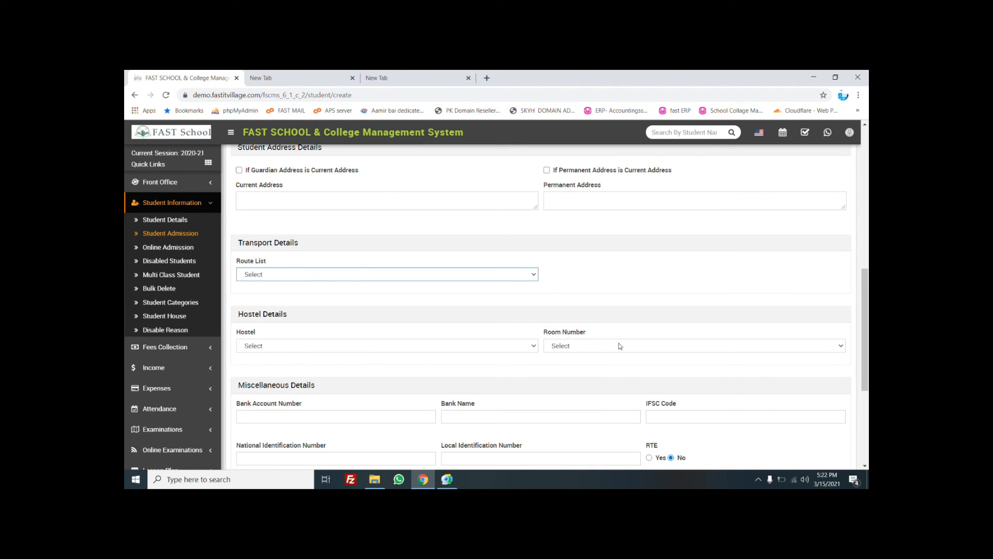
scroll(620, 347, down, 1)
scroll(312, 337, down, 3)
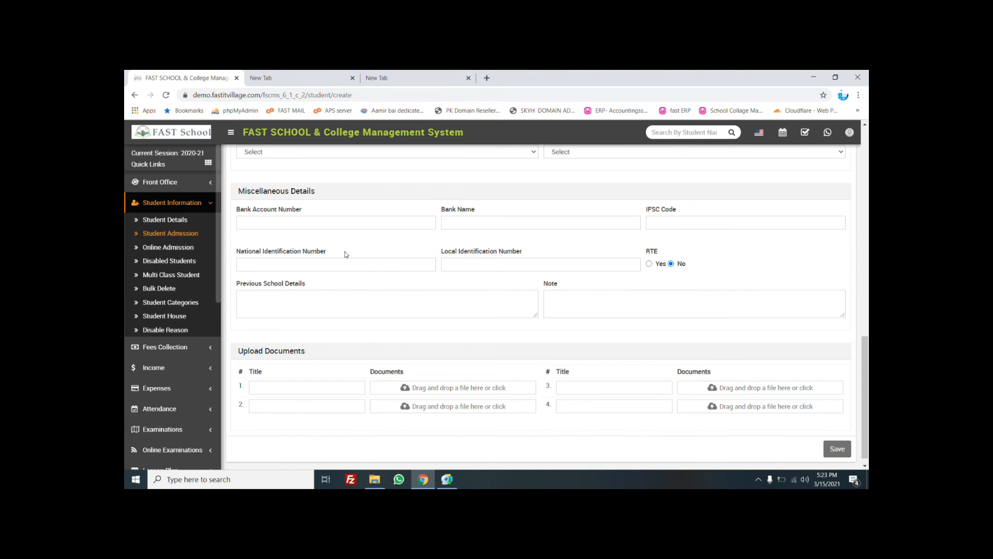
scroll(346, 254, up, 10)
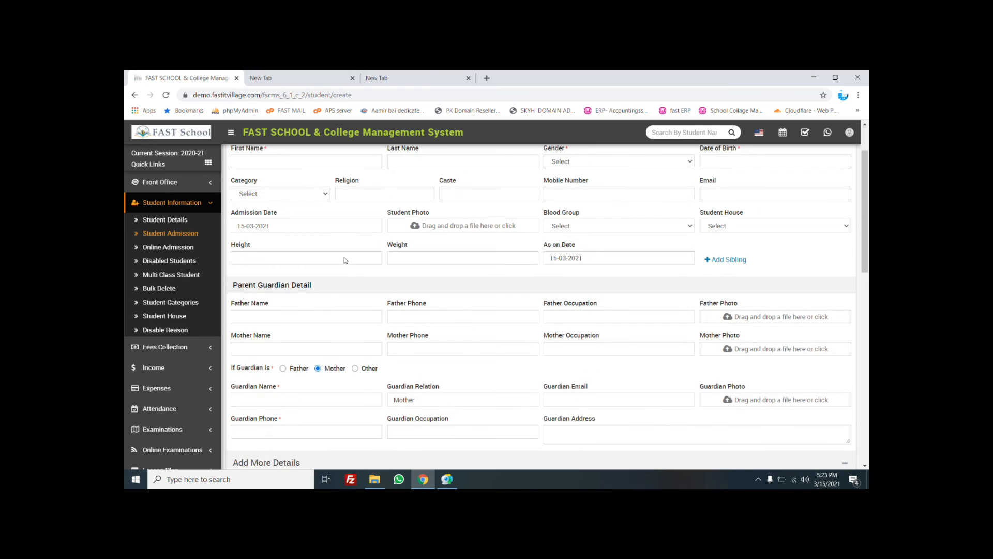
Step: View the online admission list, and search the disabled students for class One, section A
click(165, 248)
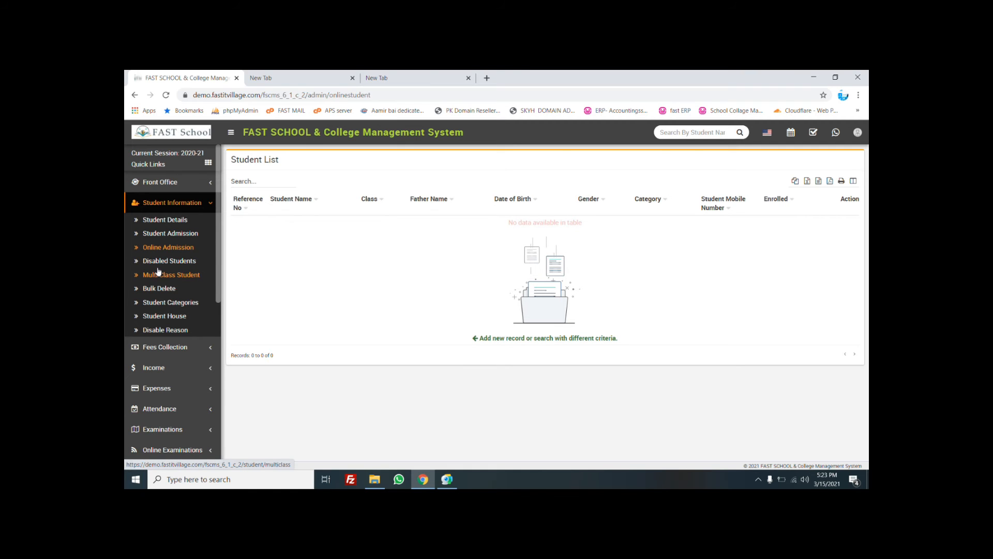
click(159, 265)
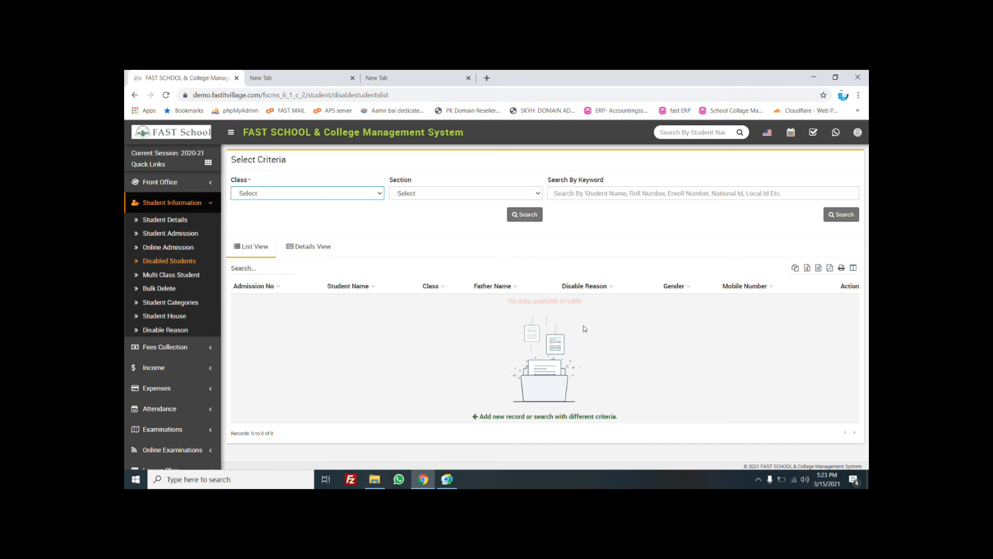
click(324, 199)
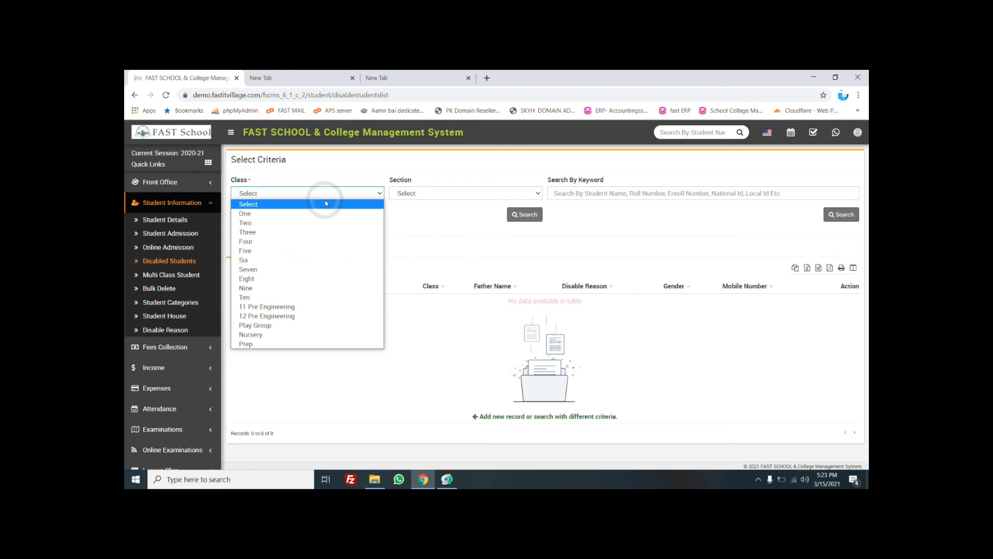
click(342, 213)
click(409, 193)
click(417, 212)
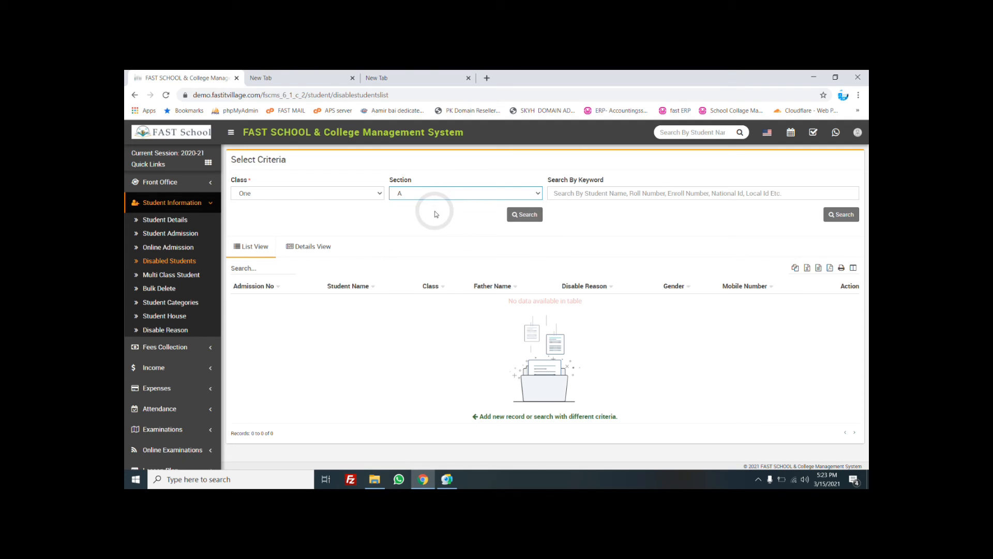
click(514, 216)
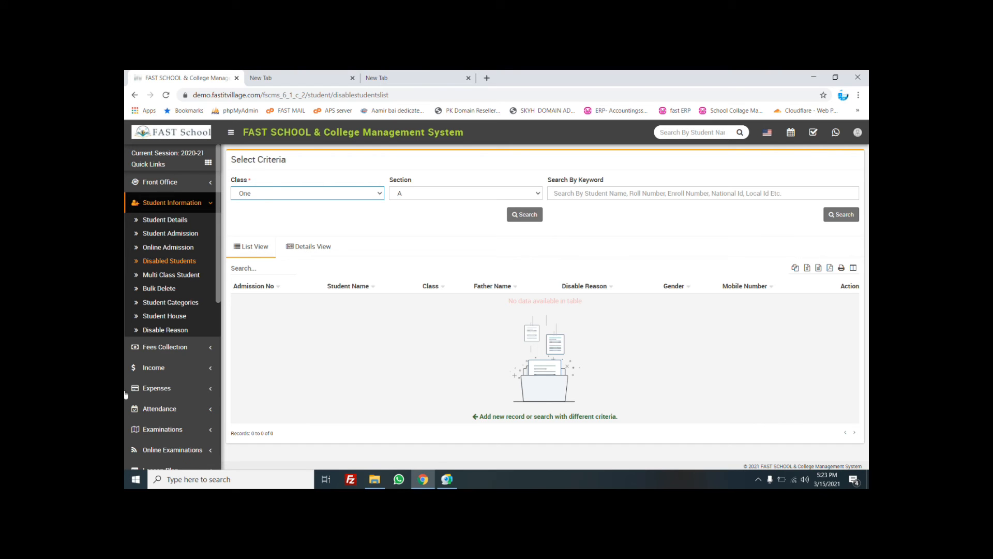
Step: Open Student Details in a separate browser tab and search for the students of class One, section A
middle_click(164, 219)
click(313, 73)
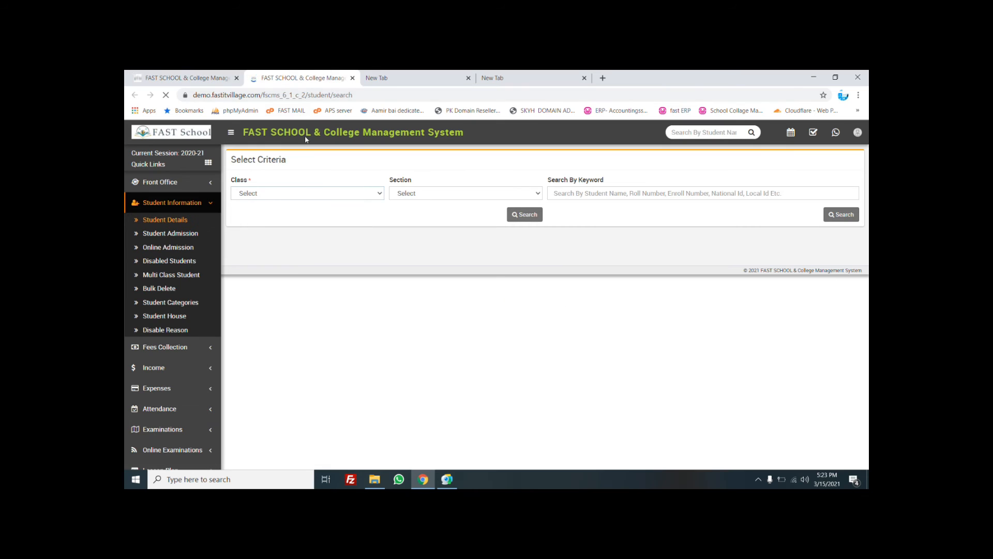
click(331, 199)
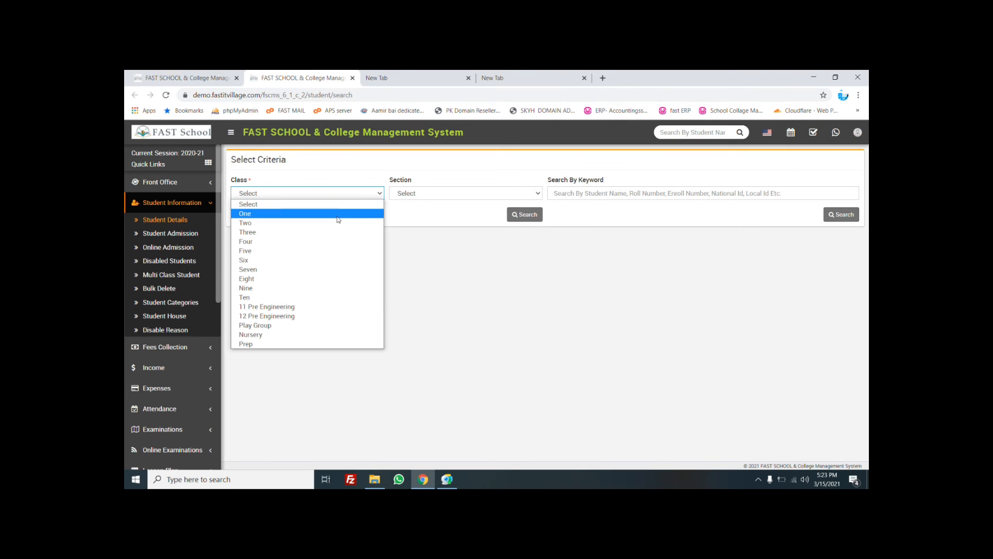
click(338, 214)
click(451, 197)
click(447, 215)
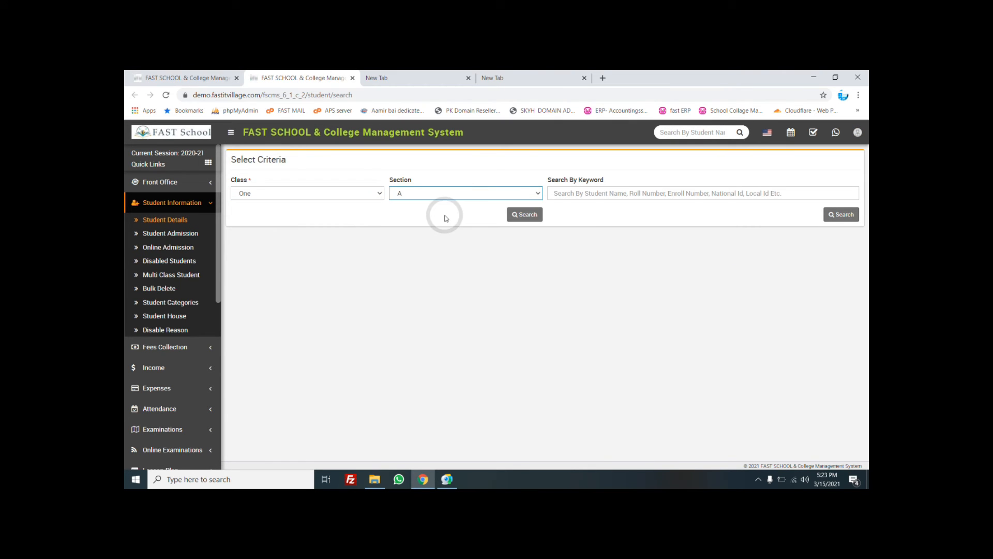
click(524, 215)
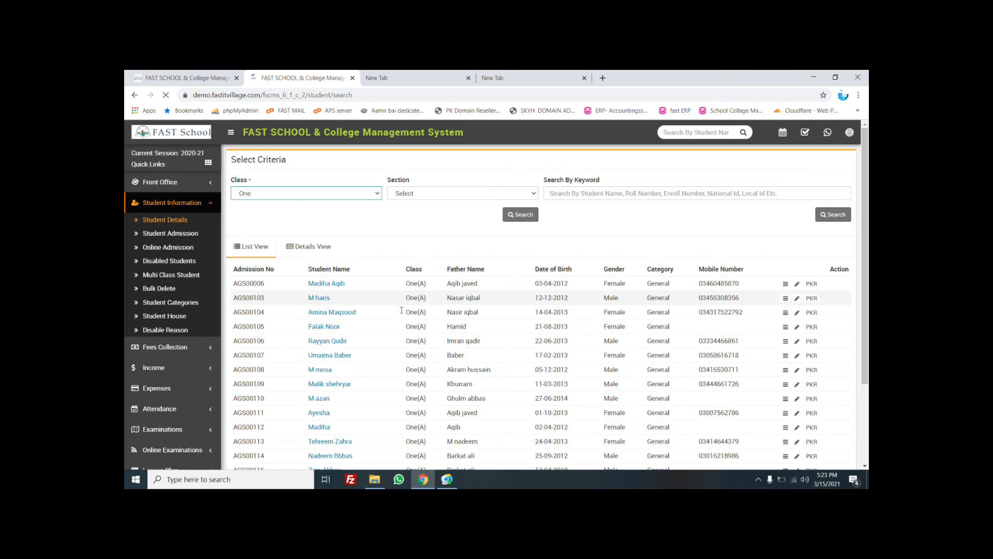
Step: Open the profile of the second student in the results and disable the student with the reason School Leave
click(323, 314)
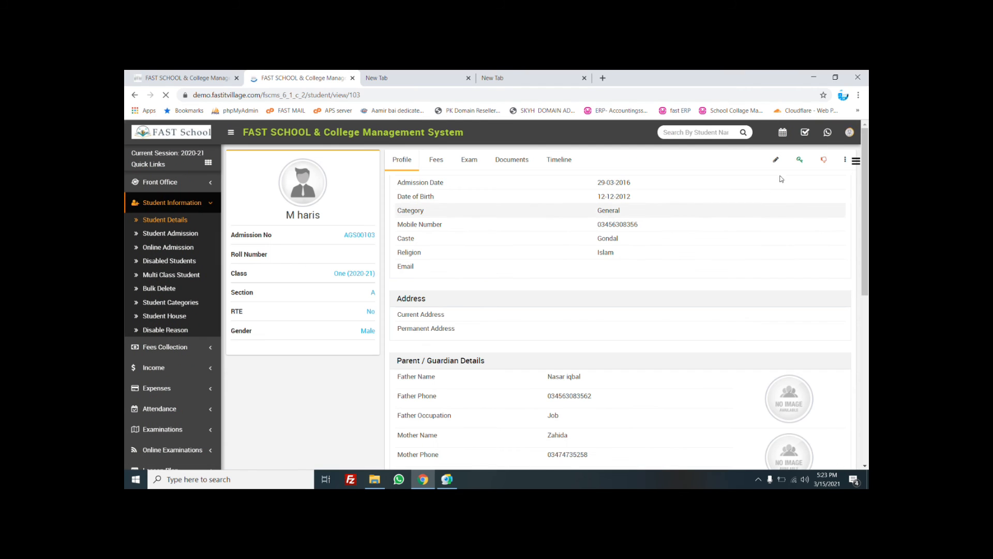
click(825, 161)
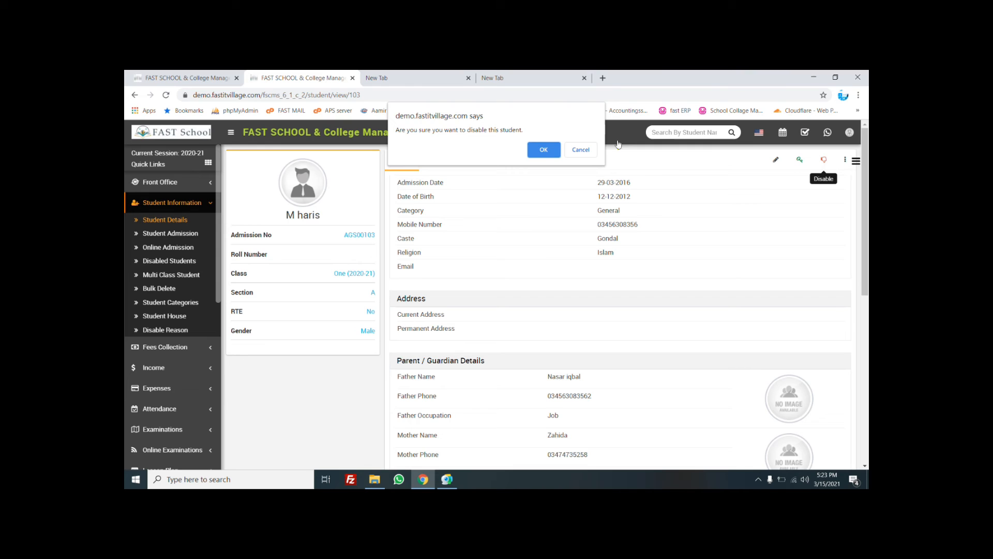
click(542, 150)
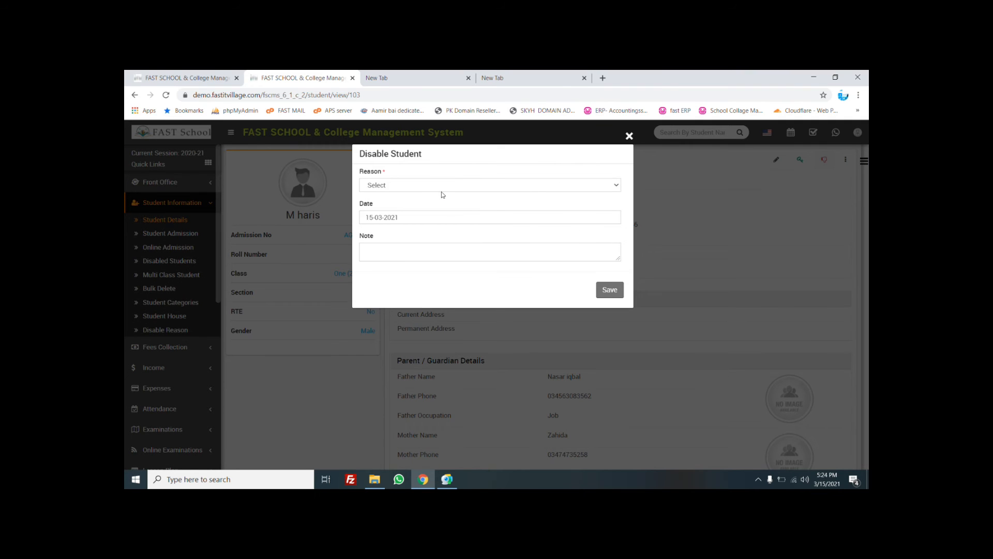
click(441, 185)
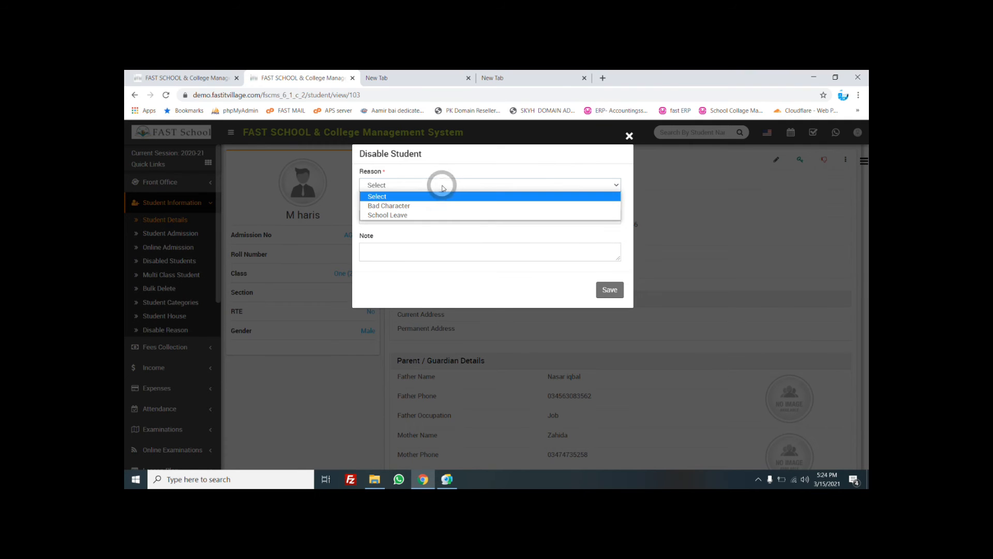
click(445, 215)
click(445, 217)
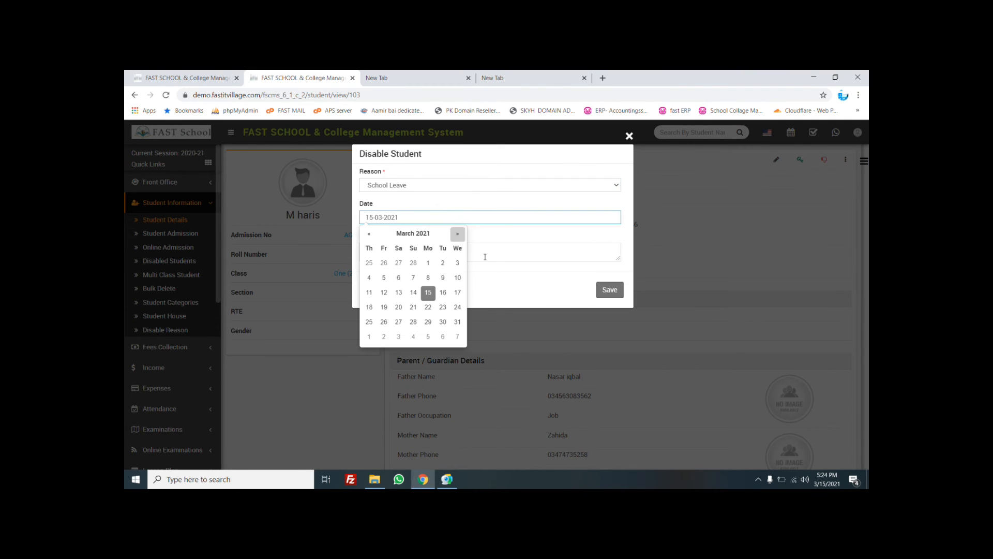
click(551, 244)
click(620, 292)
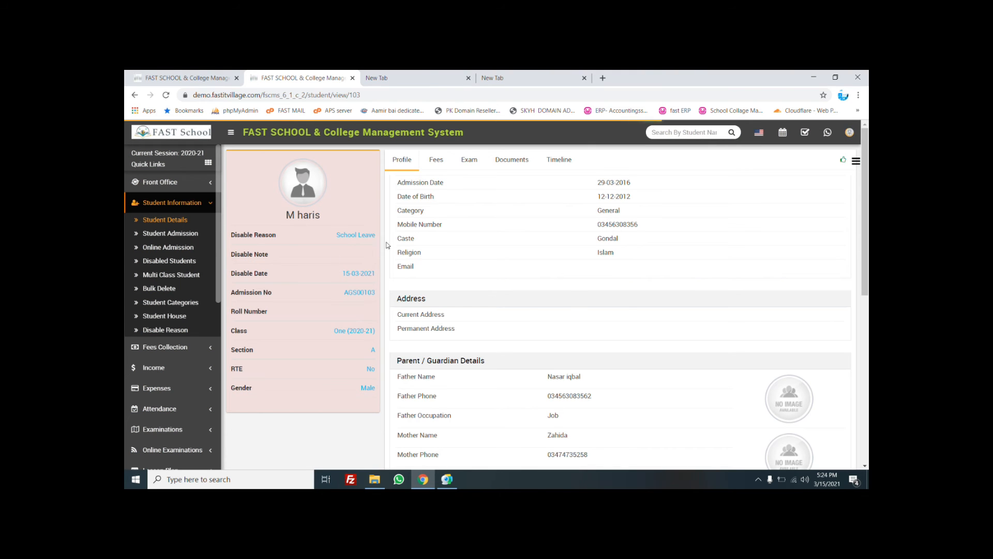
Step: Return to the disabled students page in the first browser tab and search class One, section A again
click(149, 260)
click(281, 193)
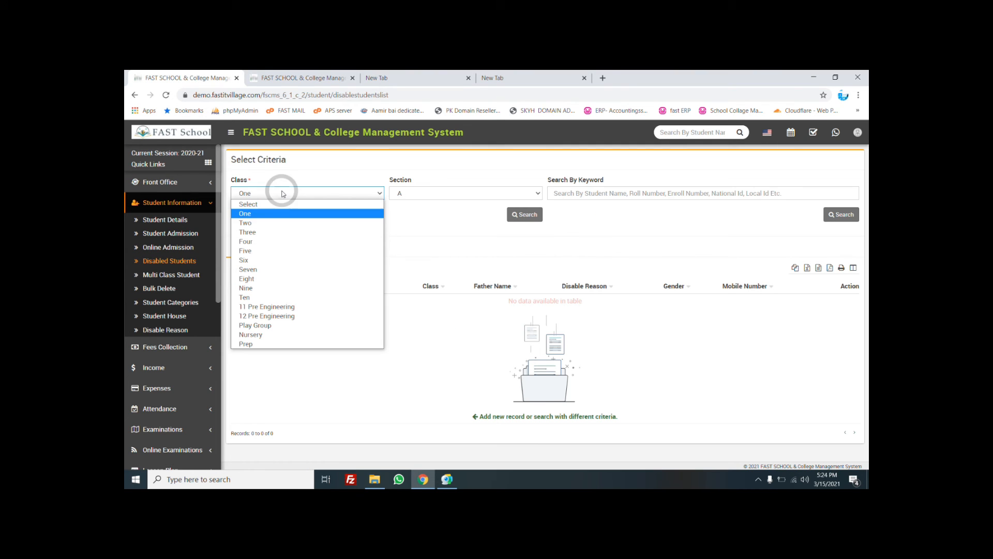
click(501, 227)
click(524, 218)
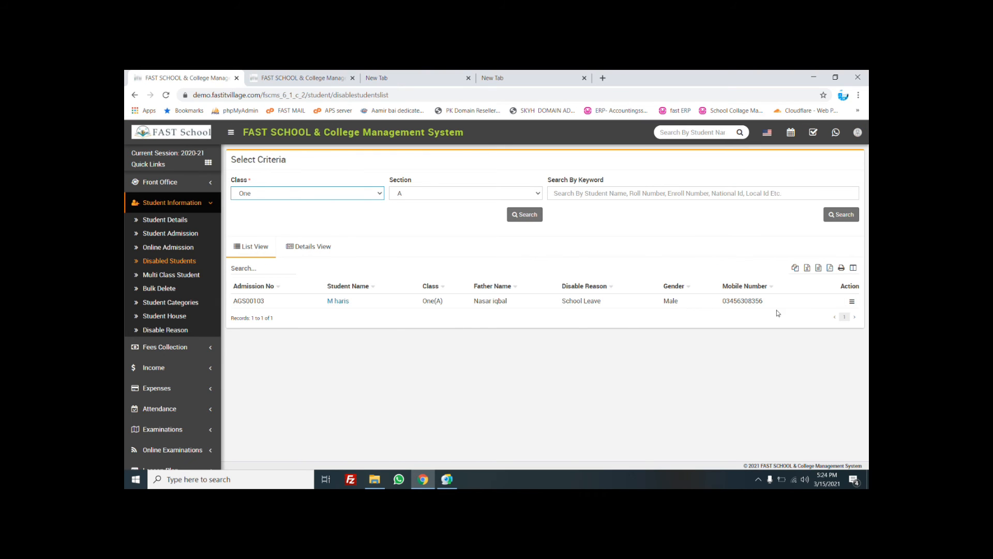
Step: Open the profile of the disabled student in the results and review the parent and miscellaneous details
click(851, 302)
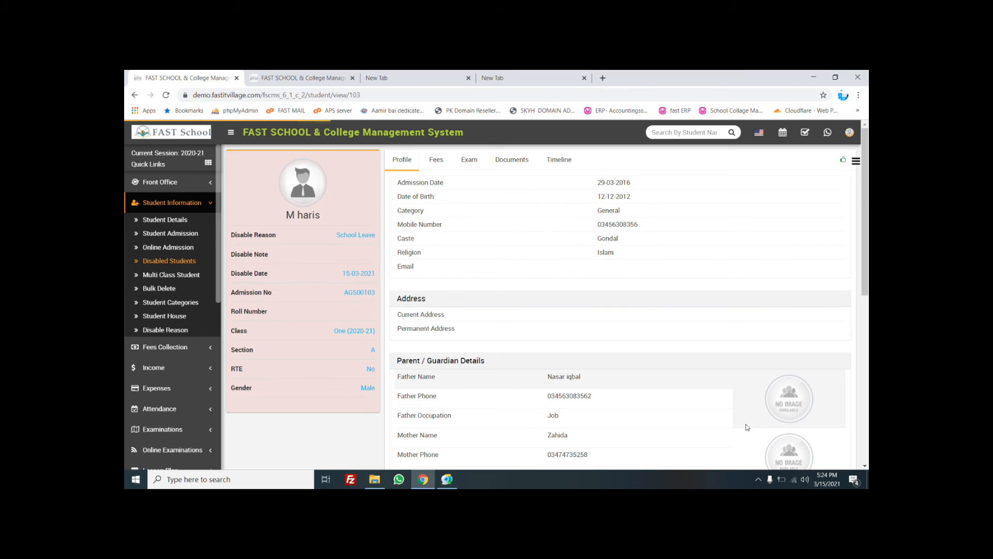
scroll(745, 413, down, 7)
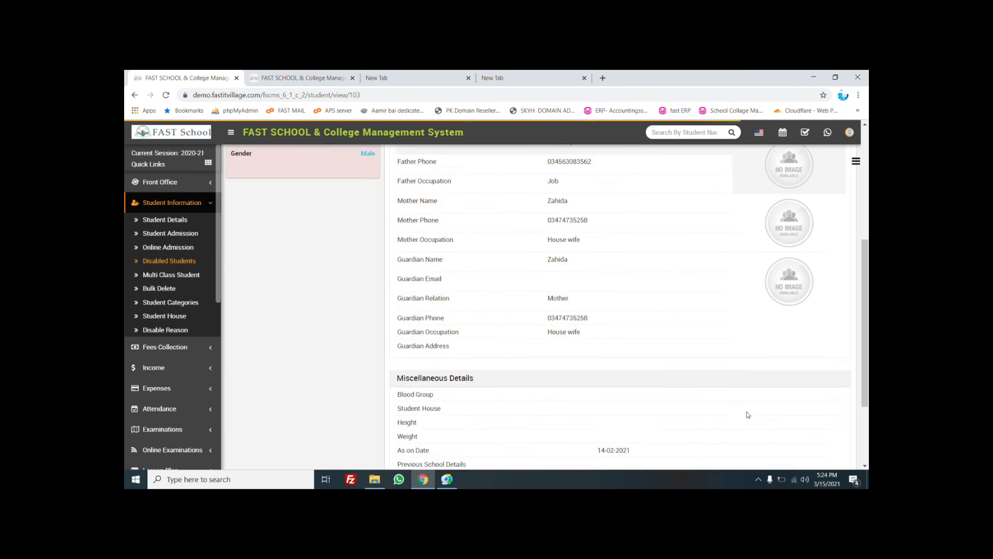
Step: Search the multi class students for class One, section A, and look through the students' class and section assignments
click(185, 279)
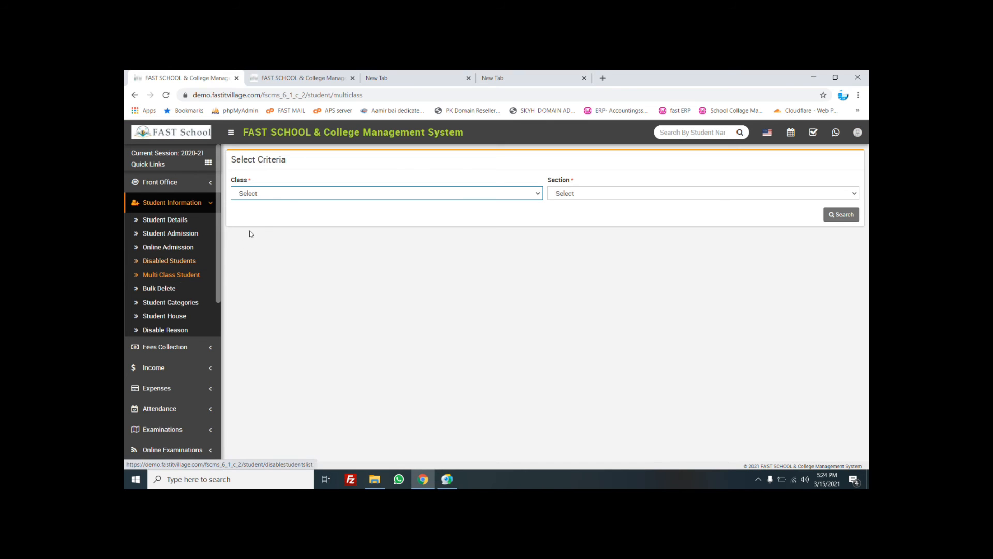
click(292, 198)
click(292, 214)
click(578, 193)
click(625, 215)
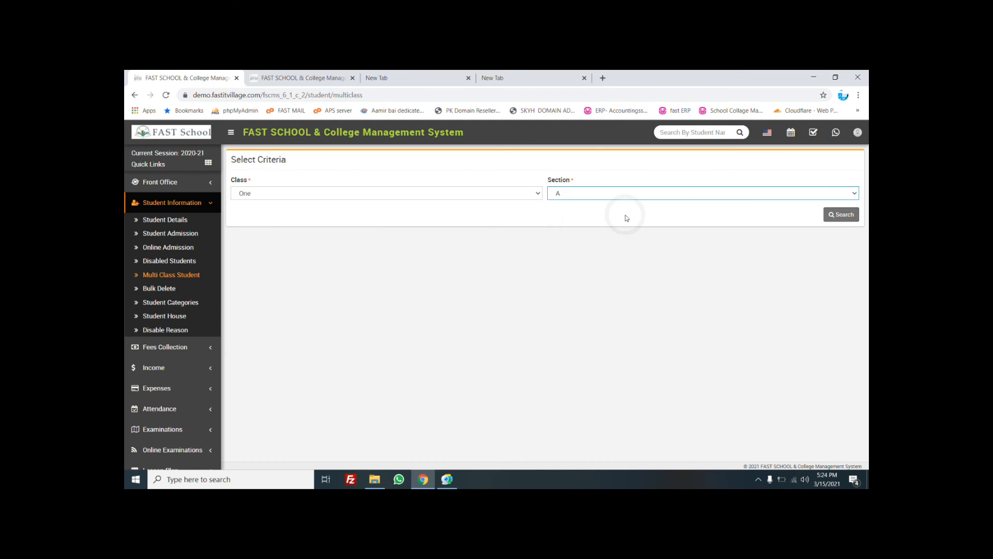
click(849, 215)
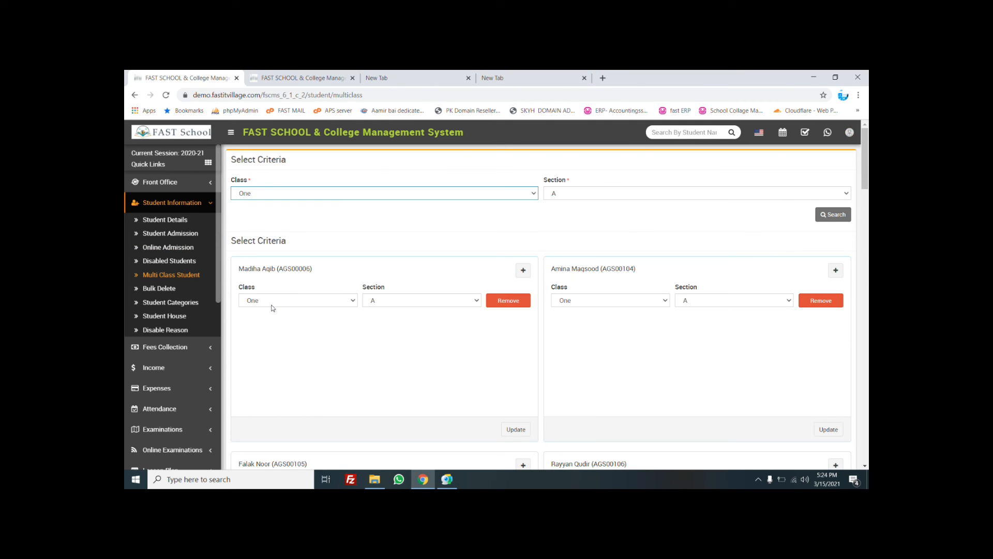
scroll(391, 329, down, 7)
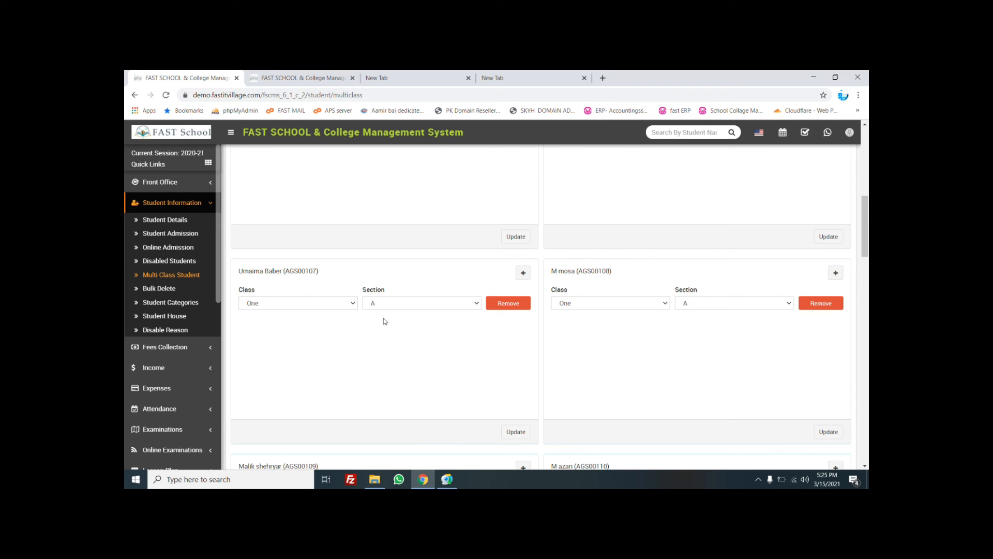
Step: Search the students of class One, section A for bulk deletion and select all of them without deleting
click(154, 294)
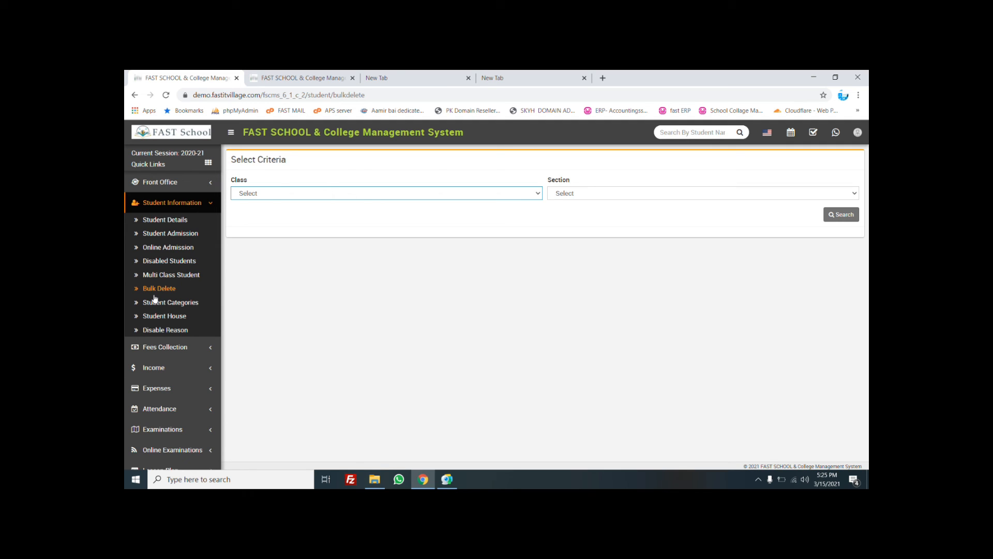
click(314, 194)
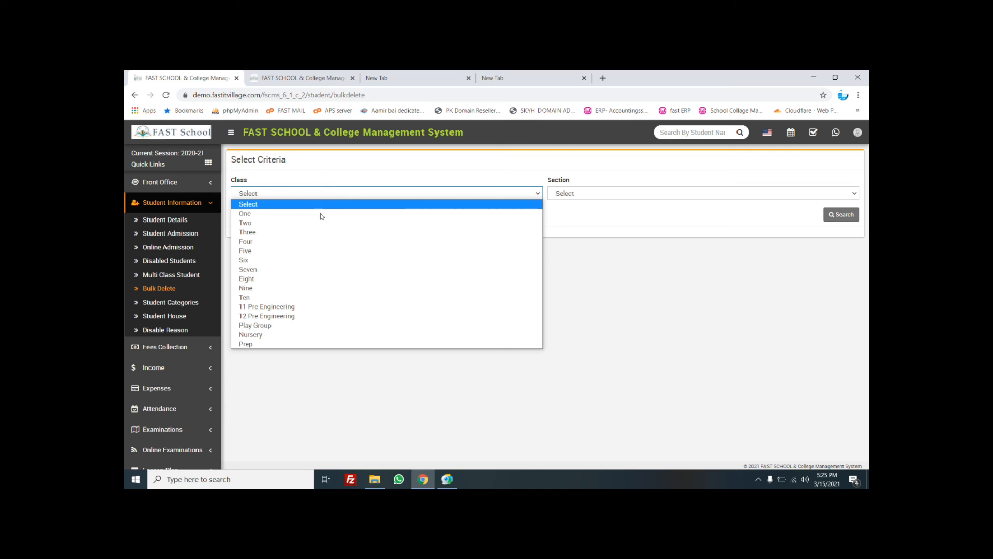
click(325, 214)
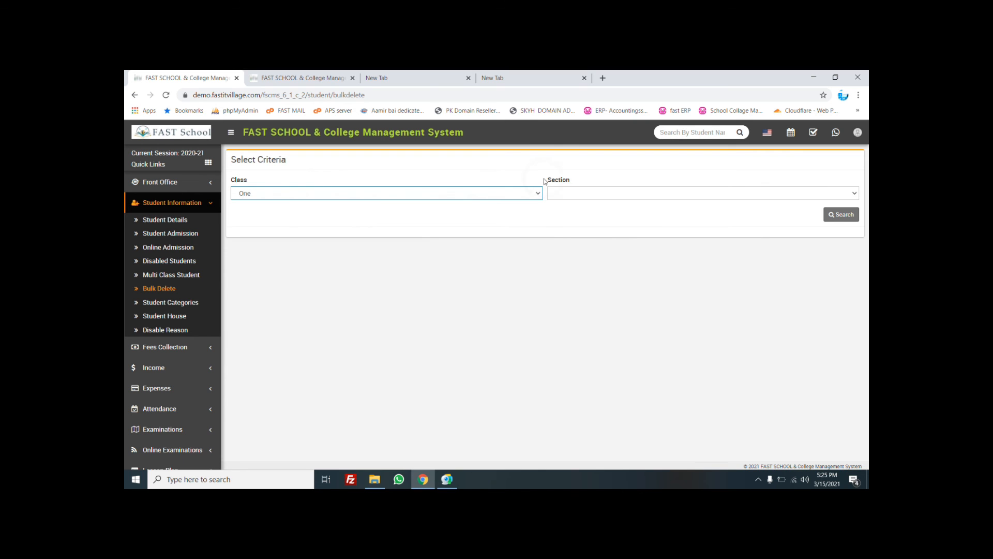
click(616, 195)
click(613, 213)
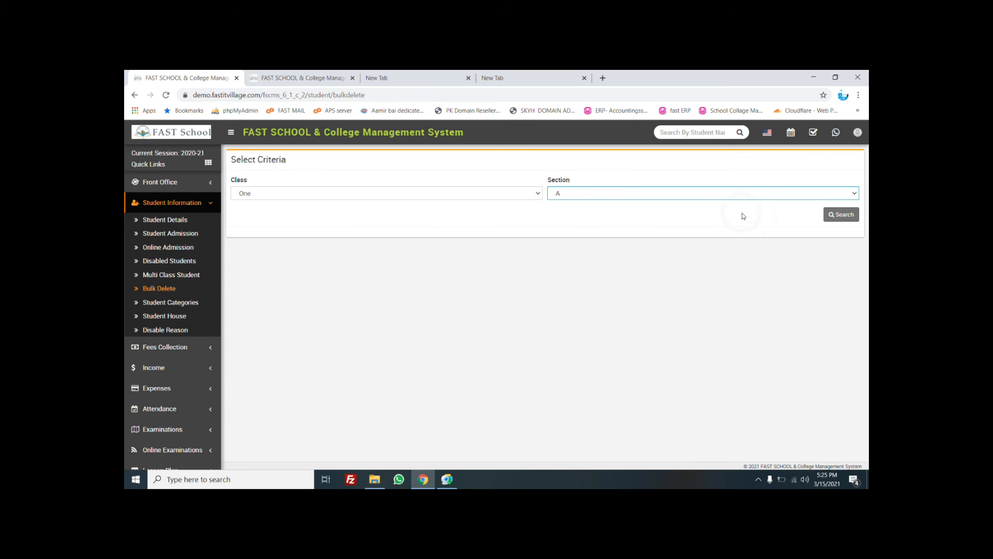
click(839, 214)
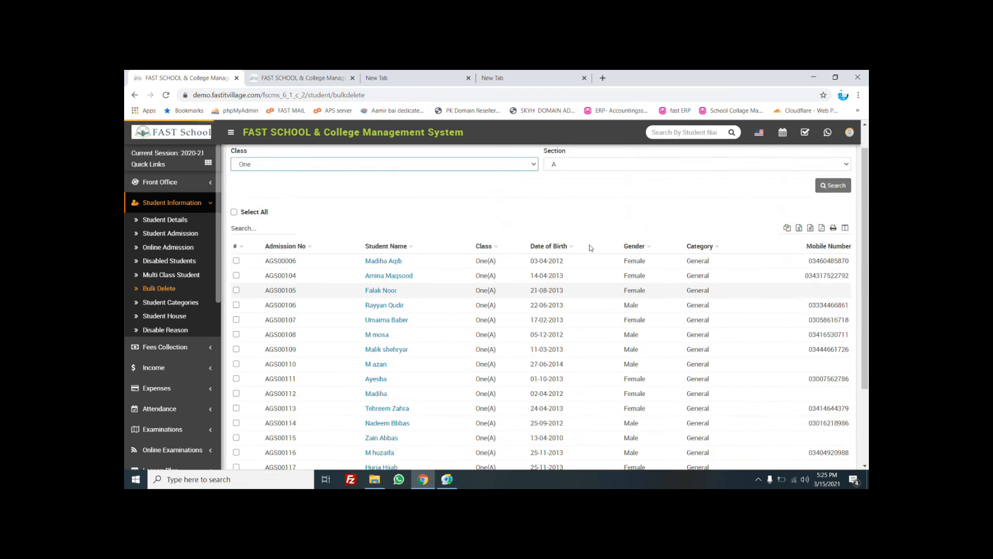
click(234, 193)
scroll(511, 216, down, 2)
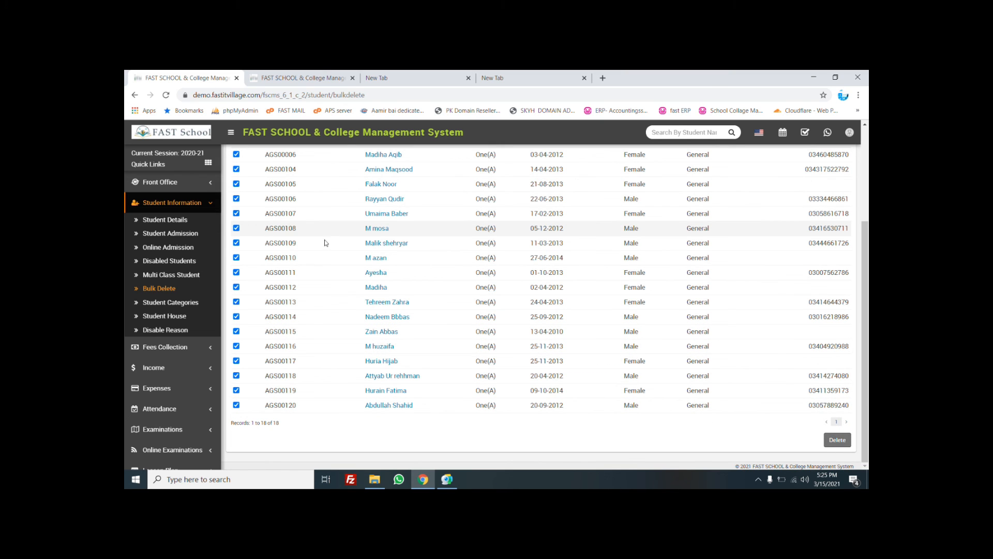
Step: View the student categories and the student house list, ending on the disable reasons page
click(182, 305)
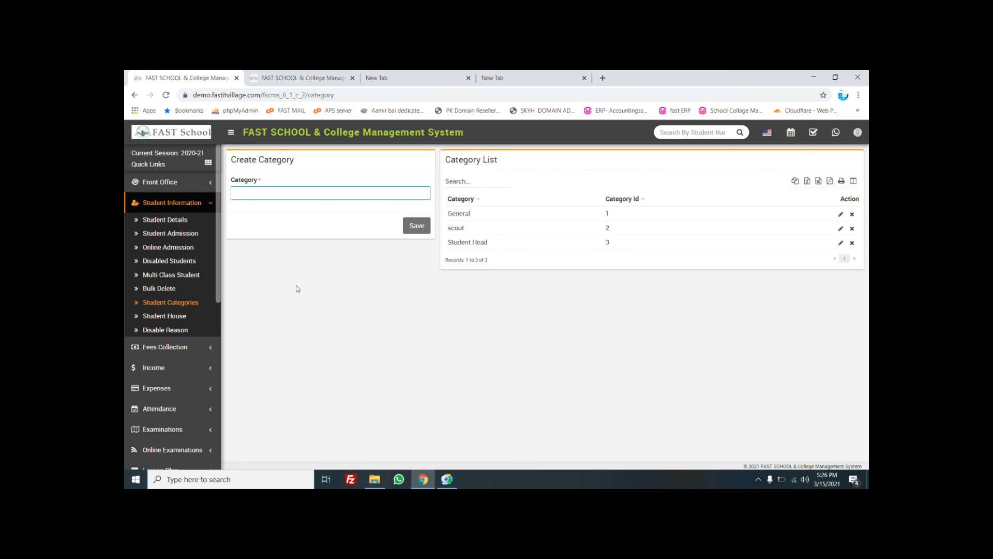
click(169, 317)
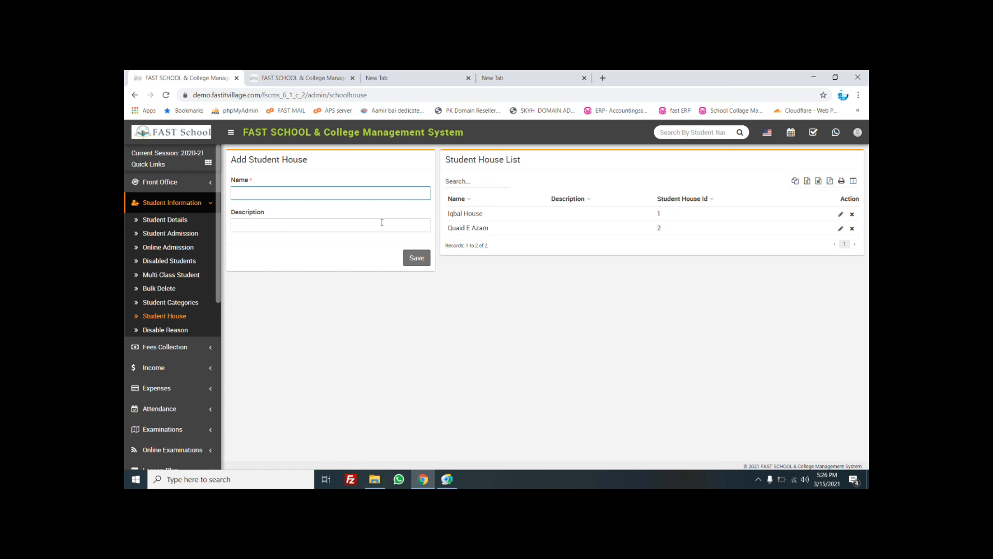
click(508, 228)
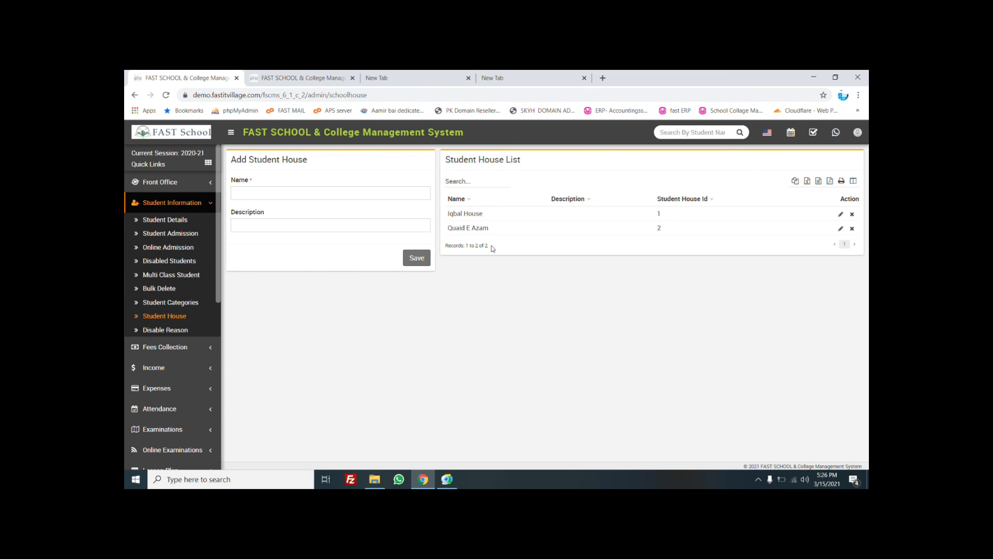
click(172, 331)
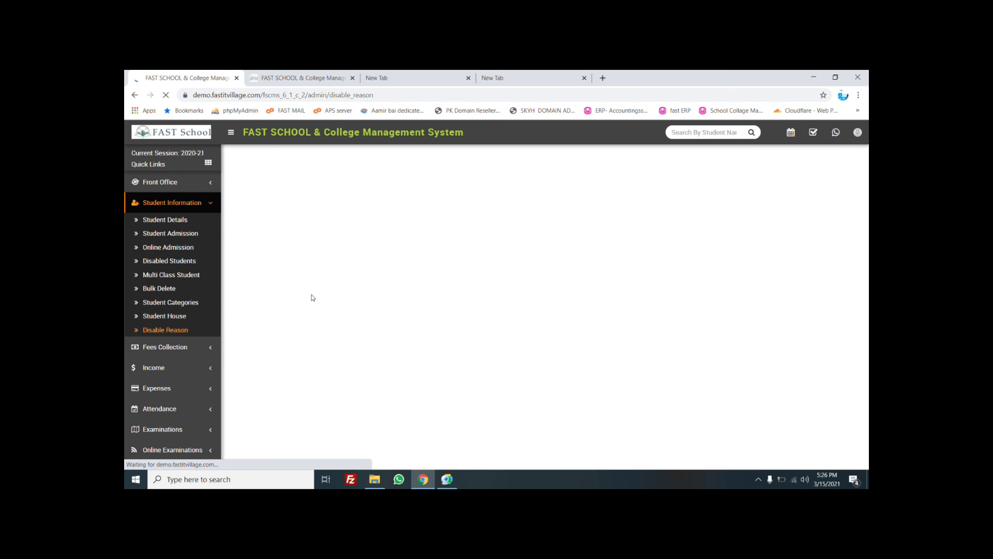